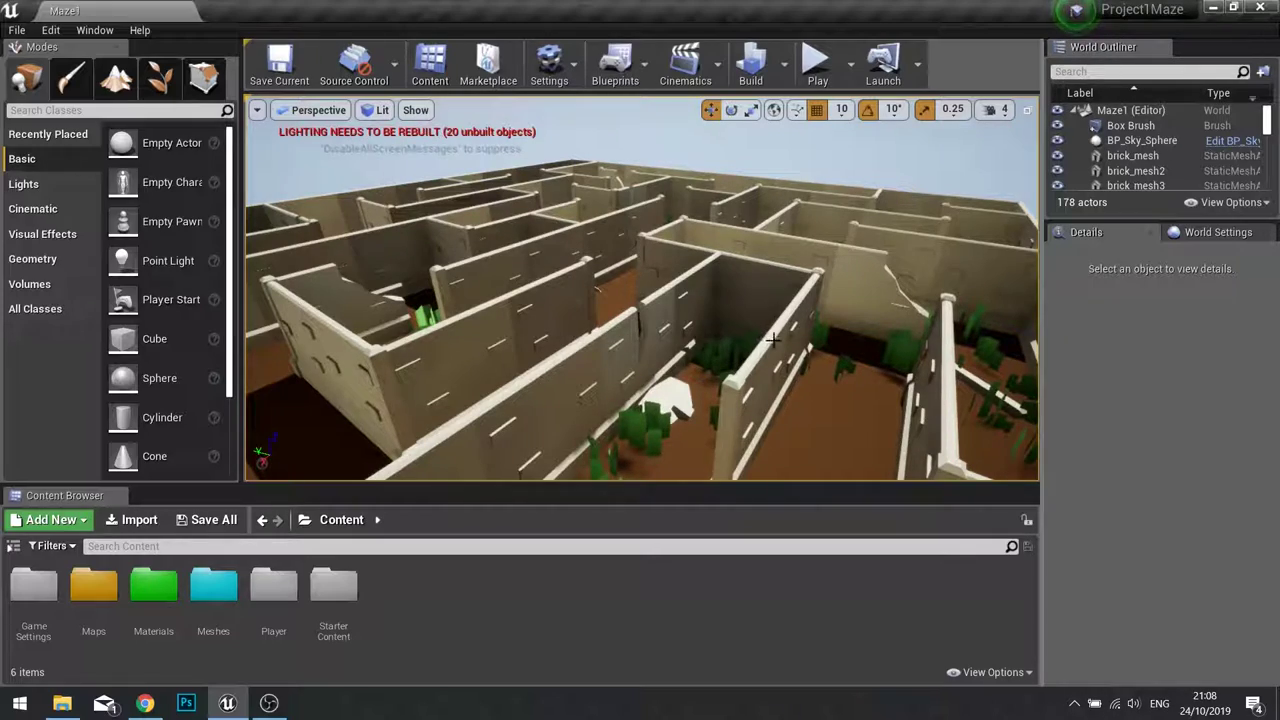
# - Import the door_mesh file from MazeAssets into the project's Meshes folder with the default FBX import options
pyautogui.moveTo(752, 284); pyautogui.dragTo(540, 296, button='right')
pyautogui.moveTo(665, 302); pyautogui.dragTo(610, 333, button='right')
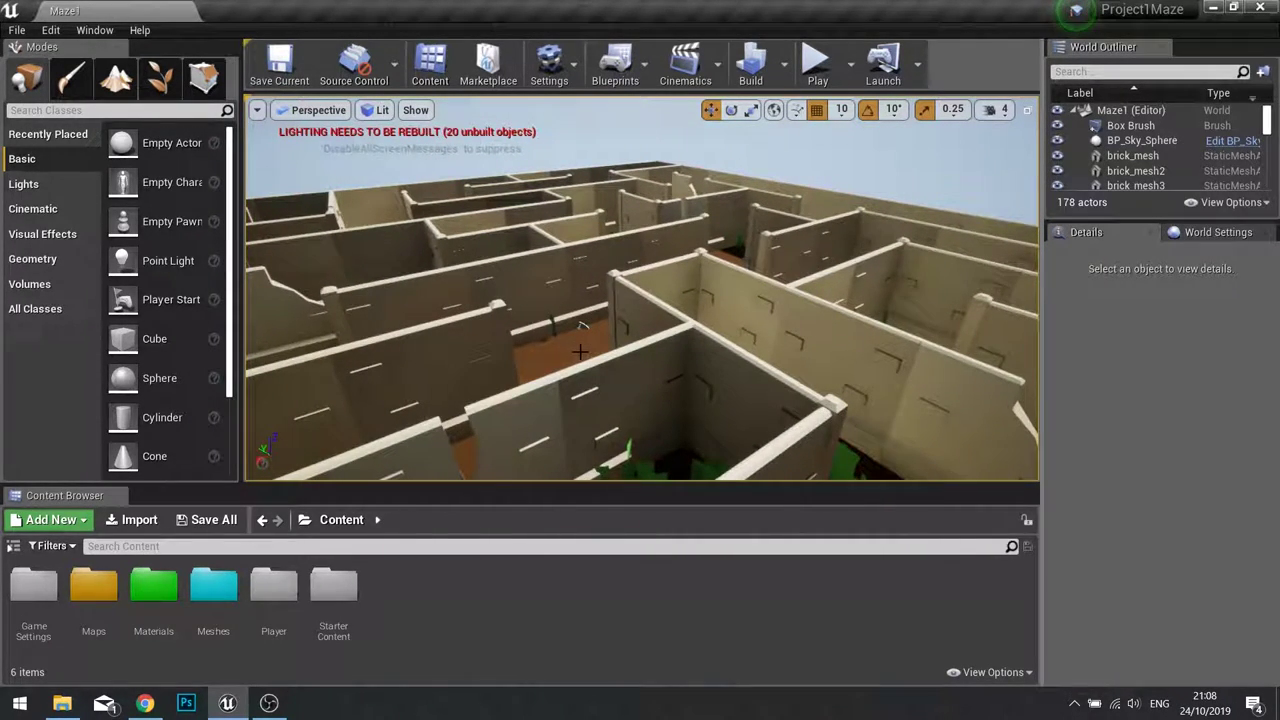
pyautogui.doubleClick(211, 590)
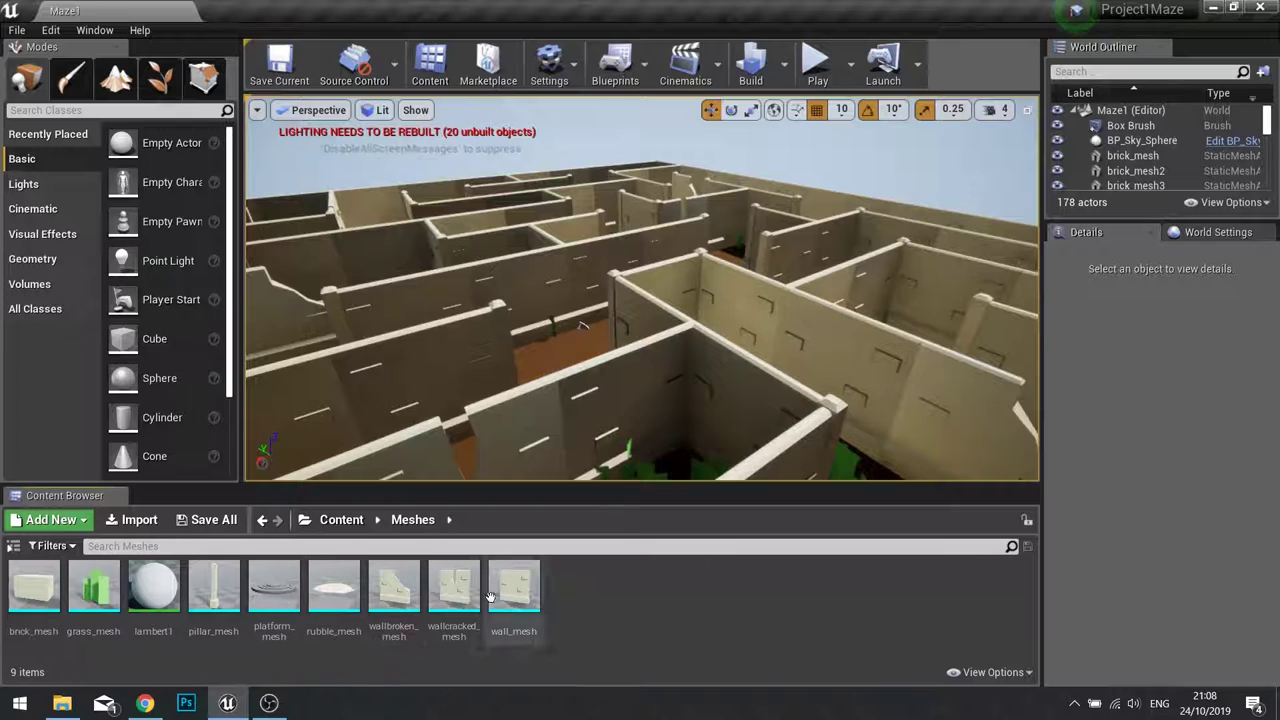
pyautogui.click(133, 519)
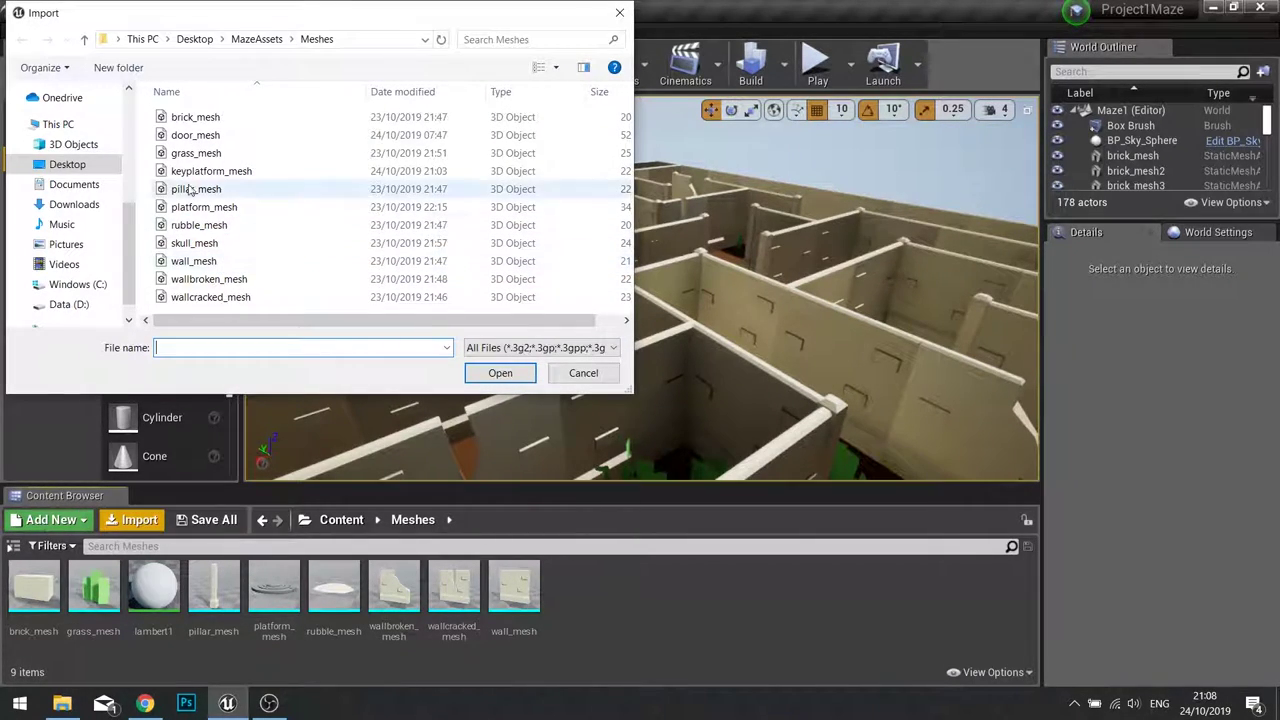
pyautogui.click(190, 135)
pyautogui.click(500, 373)
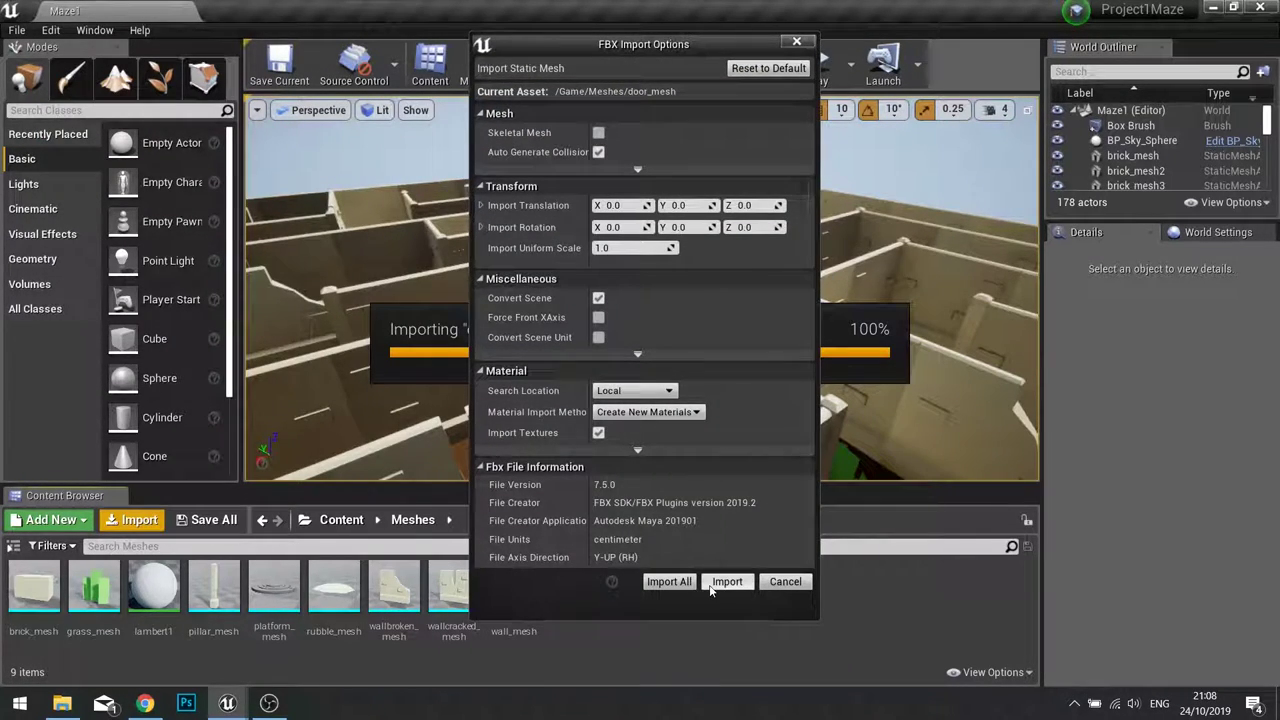
pyautogui.click(712, 587)
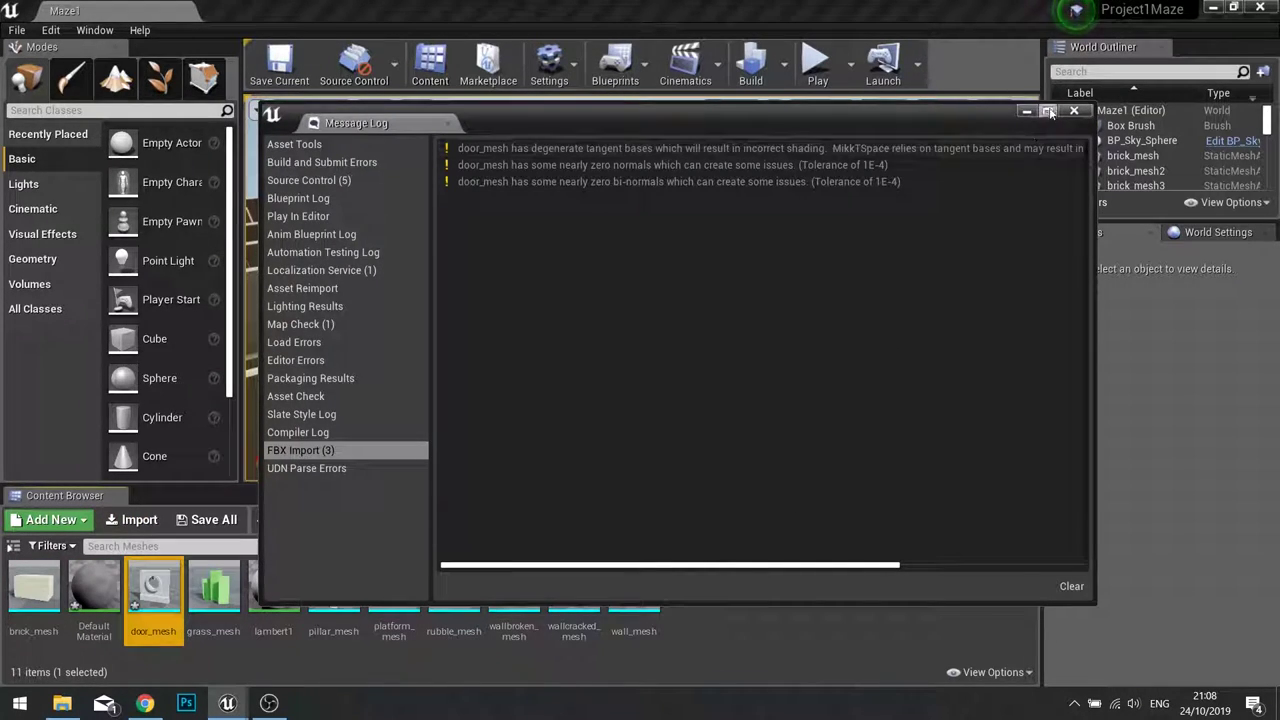
pyautogui.click(1073, 111)
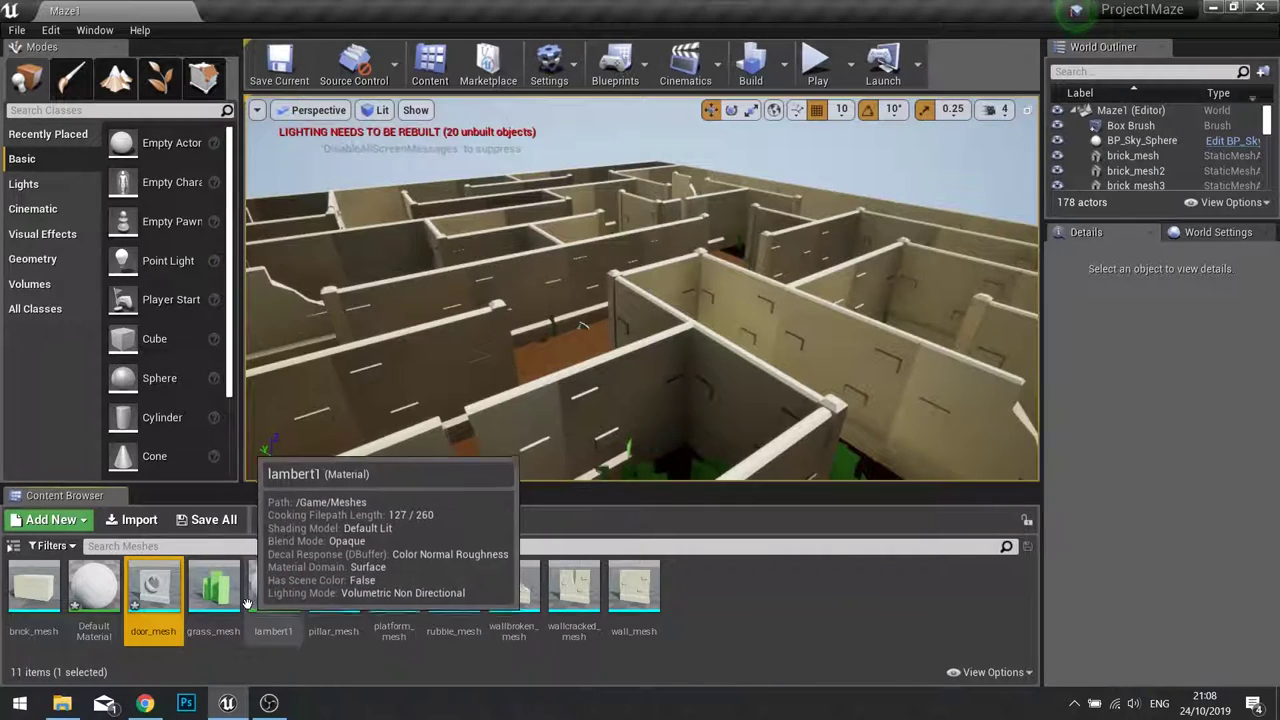
# - Delete the Default Material and lambert1 materials from the Meshes folder
pyautogui.click(108, 591)
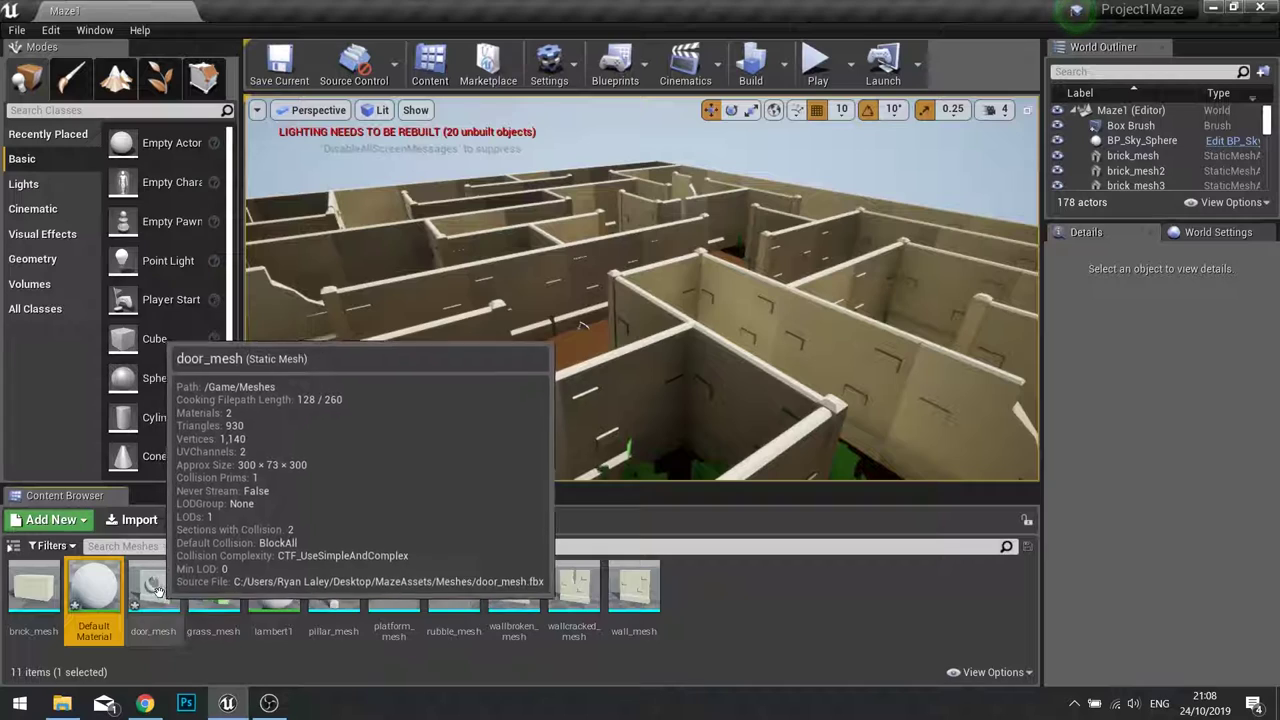
pyautogui.keyDown('ctrl'); pyautogui.click(290, 600); pyautogui.keyUp('ctrl')
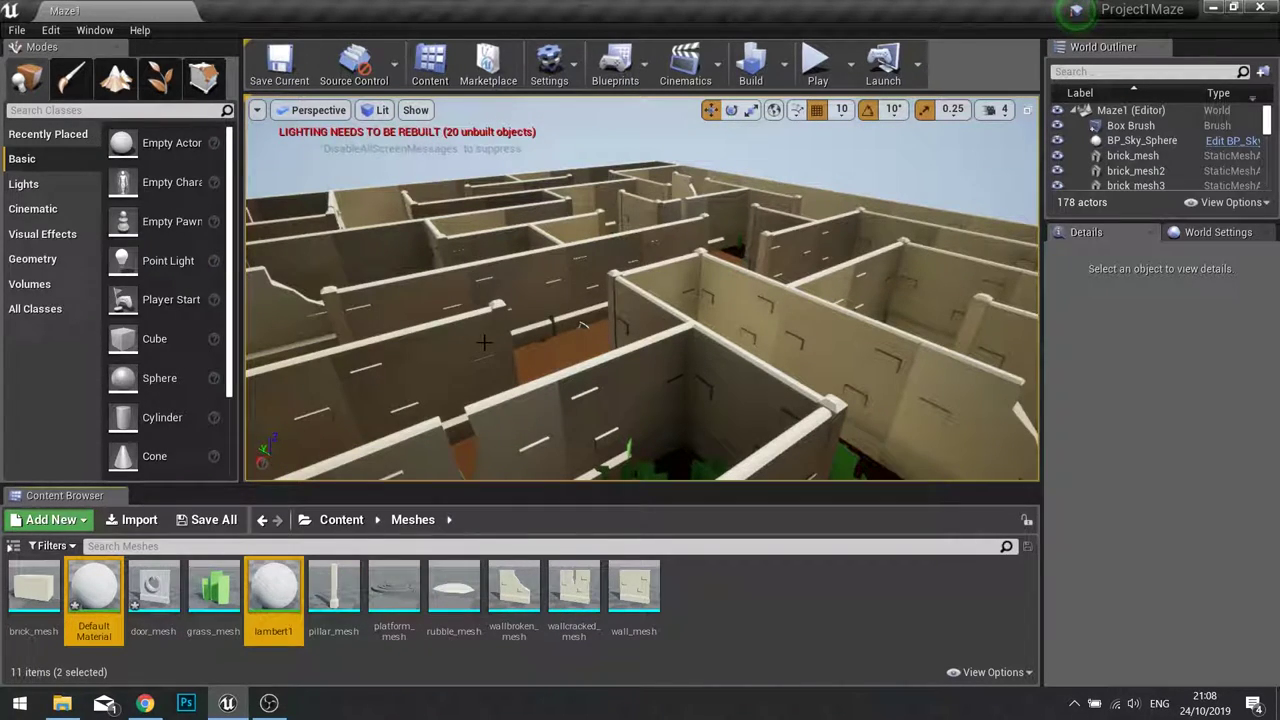
pyautogui.rightClick(295, 588)
pyautogui.click(355, 303)
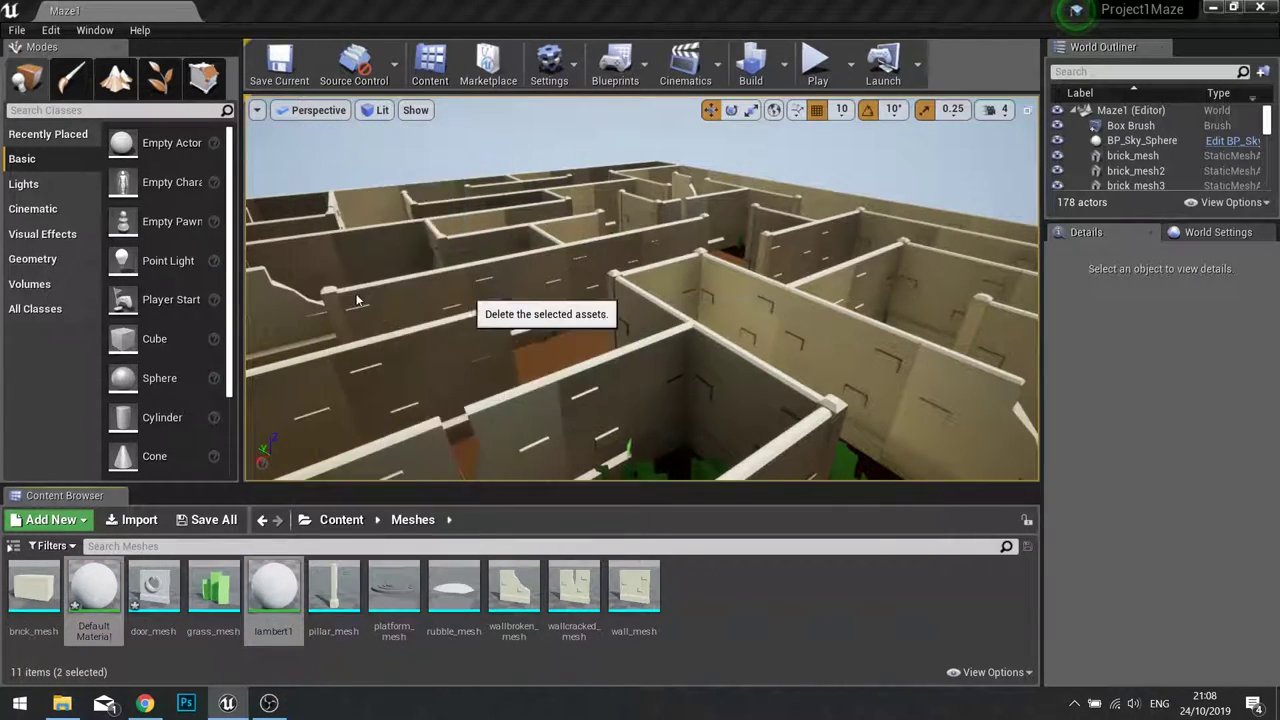
pyautogui.click(595, 610)
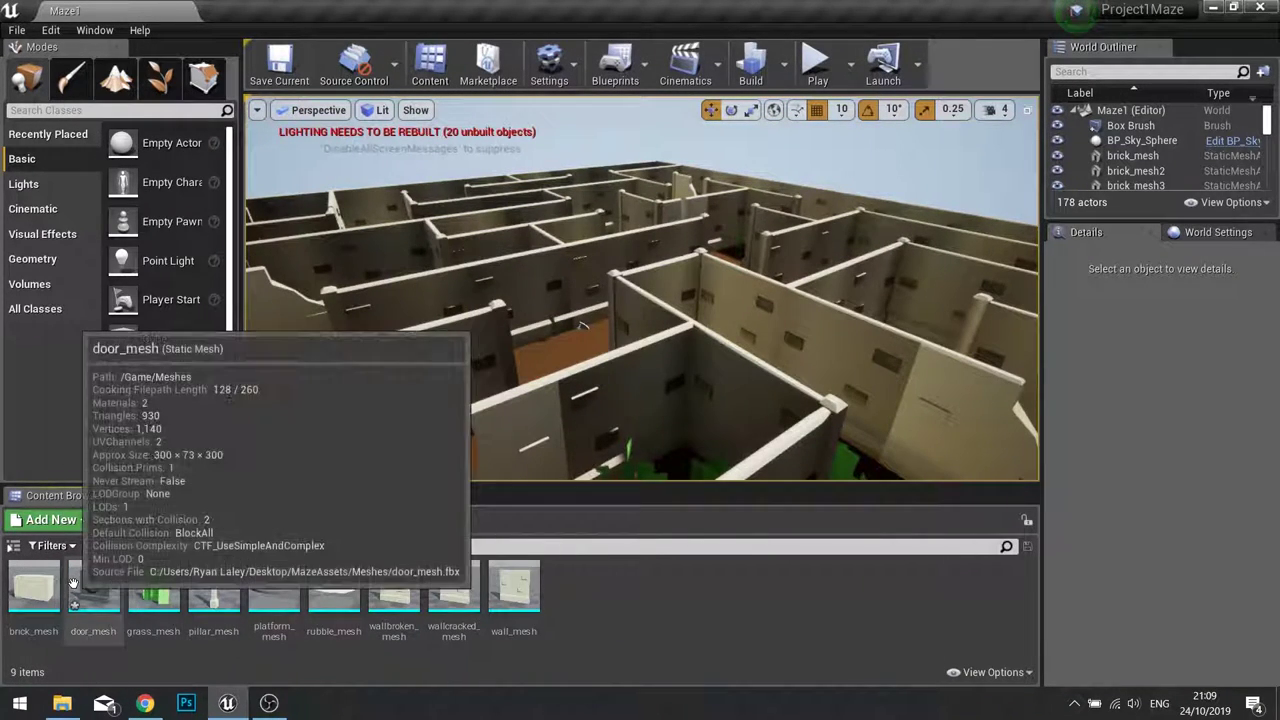
# - Open door_mesh in its full-size editor and assign Wall_Mat to material Element 0
pyautogui.doubleClick(73, 582)
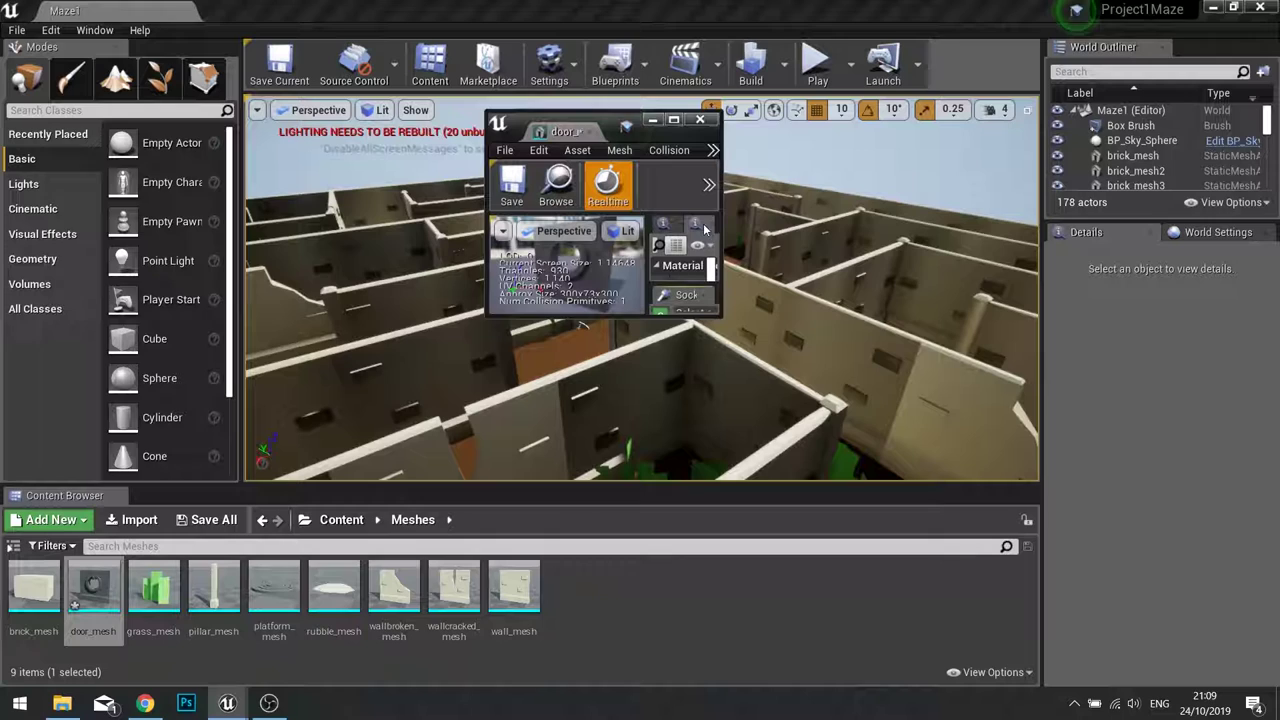
pyautogui.click(675, 121)
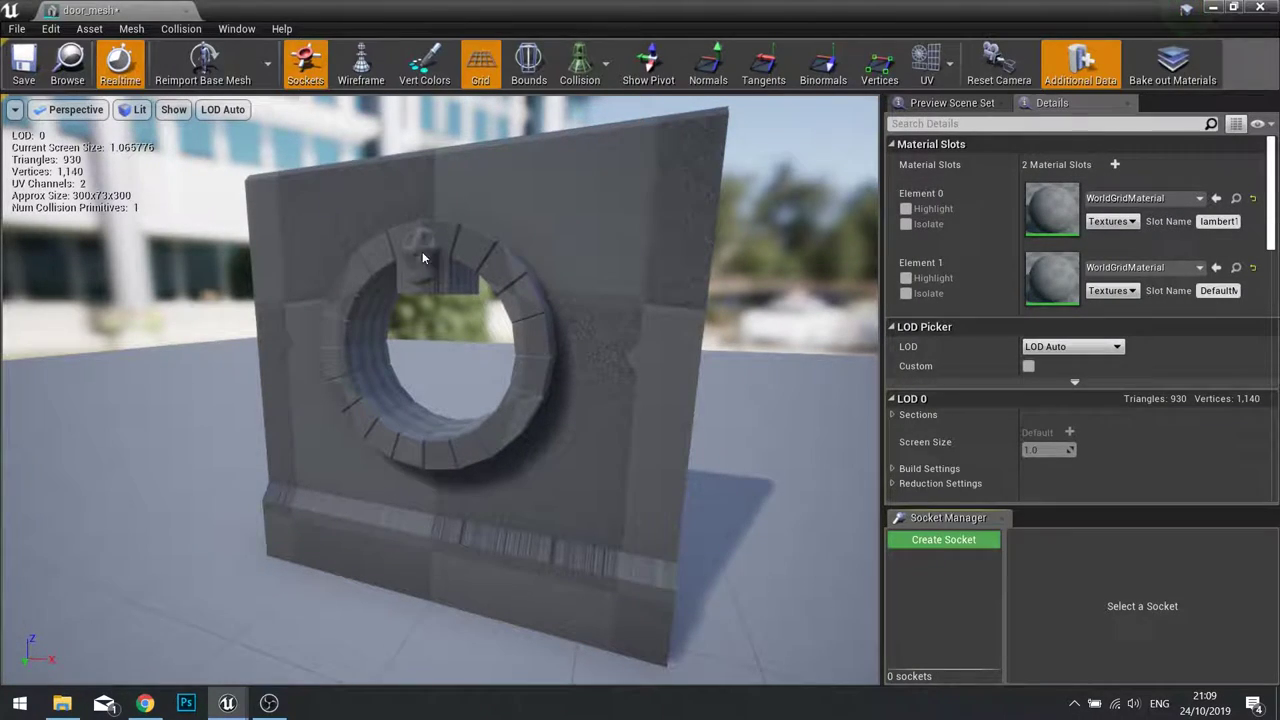
pyautogui.click(1140, 198)
pyautogui.write('w')
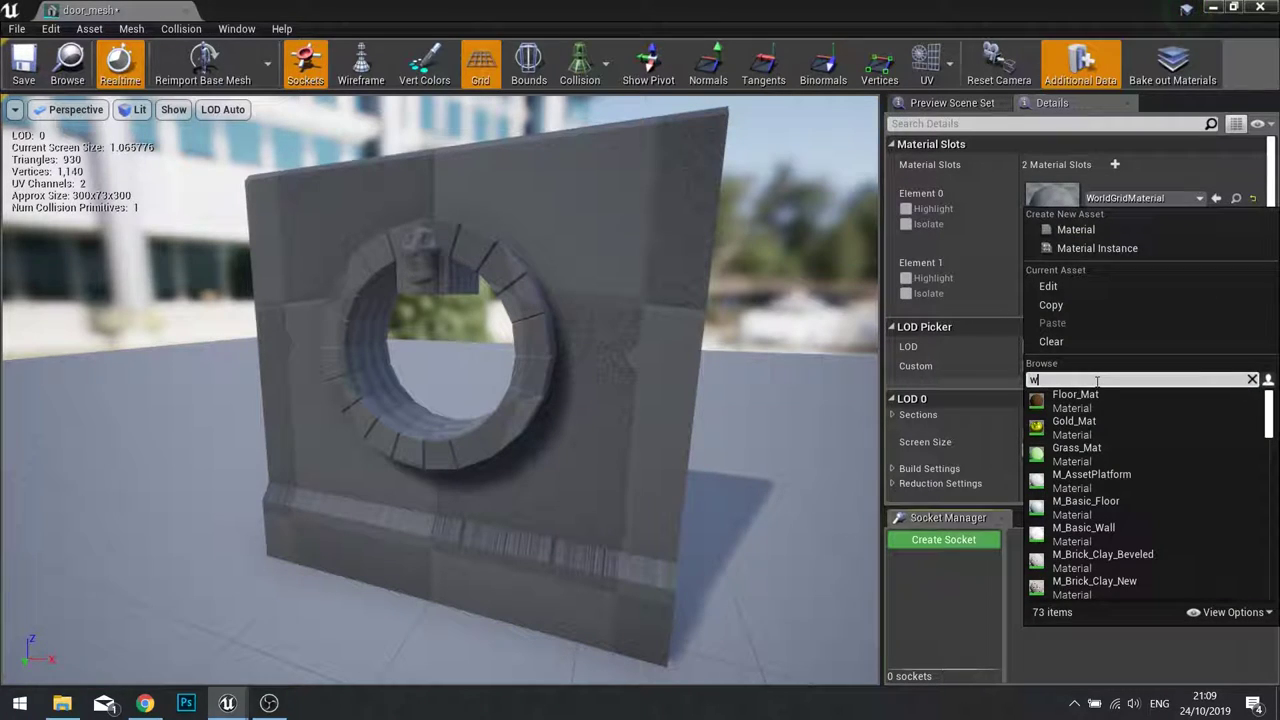
pyautogui.write('all')
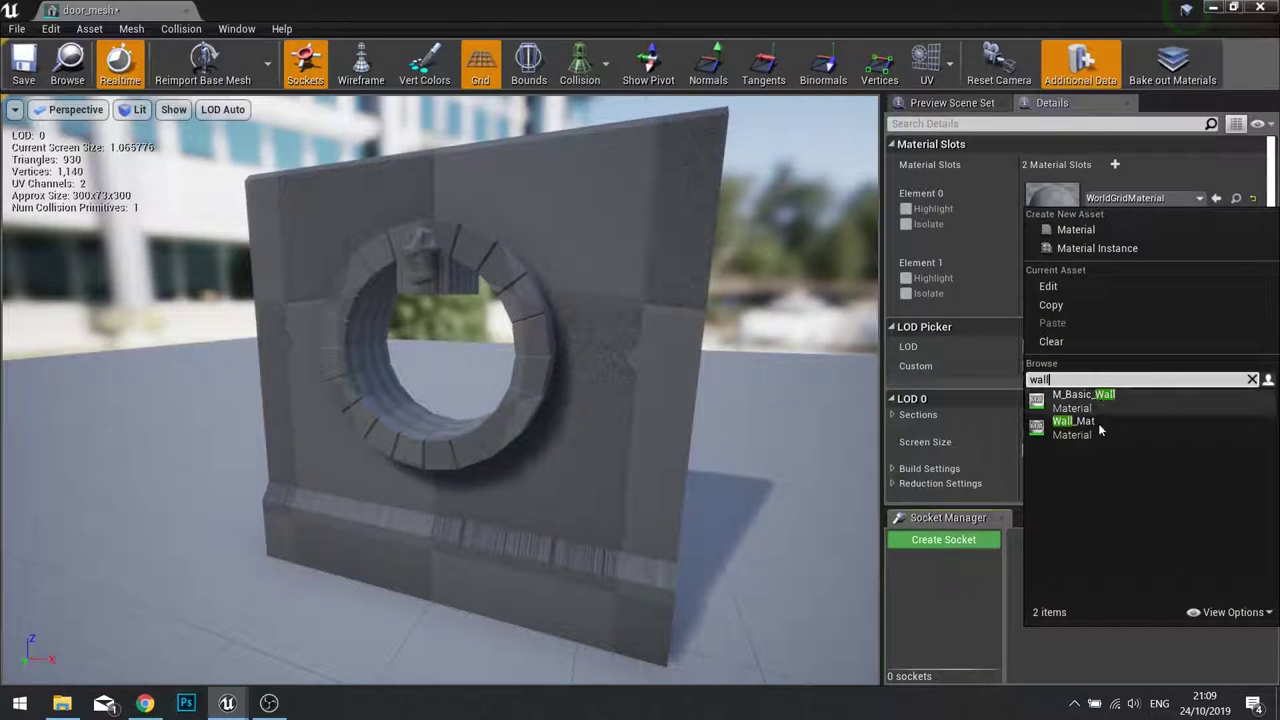
pyautogui.click(1100, 427)
pyautogui.moveTo(590, 340); pyautogui.dragTo(404, 275)
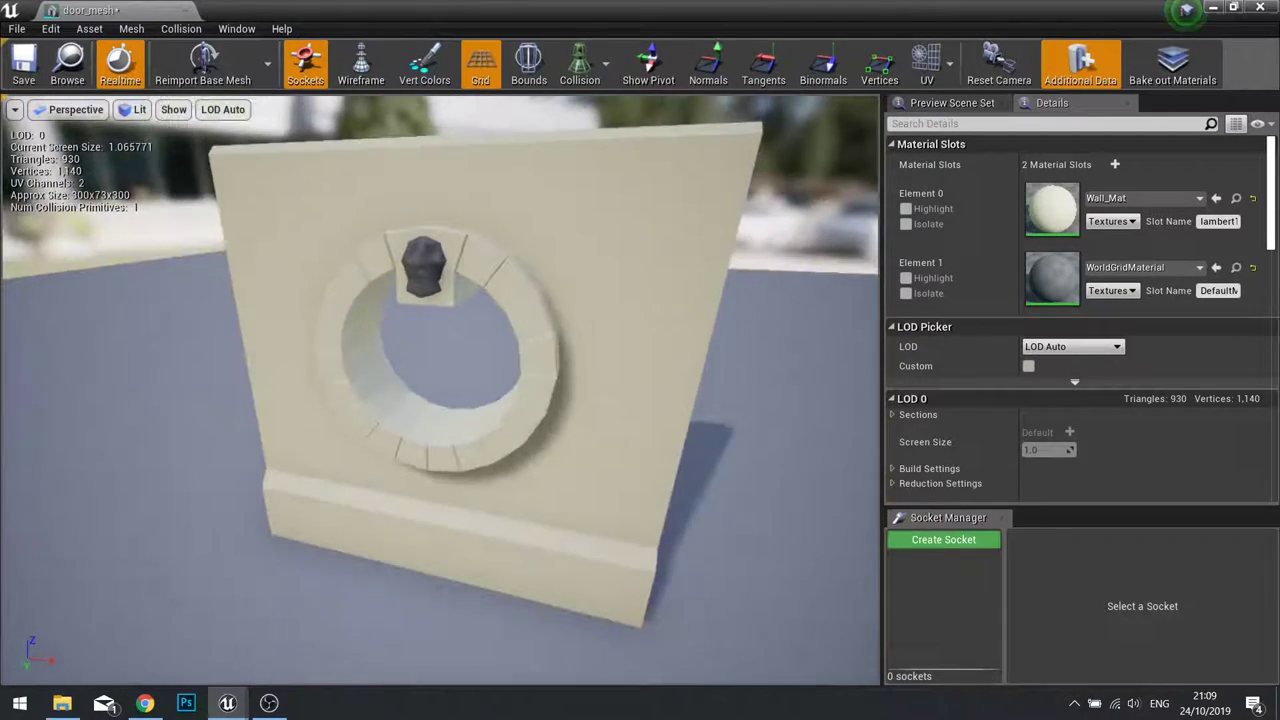
# - Assign Gold_Mat to material Element 1 of door_mesh, save the mesh and close its editor
pyautogui.click(1143, 270)
pyautogui.click(913, 478)
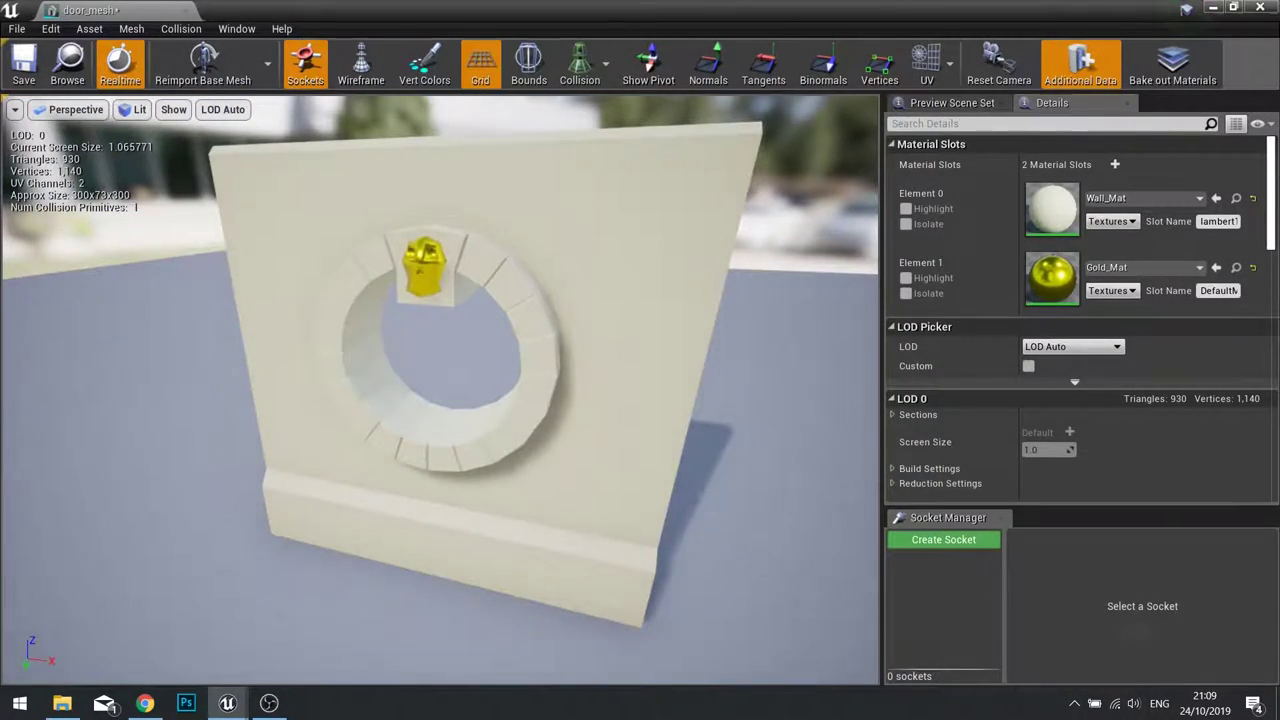
pyautogui.moveTo(440, 390); pyautogui.dragTo(470, 350)
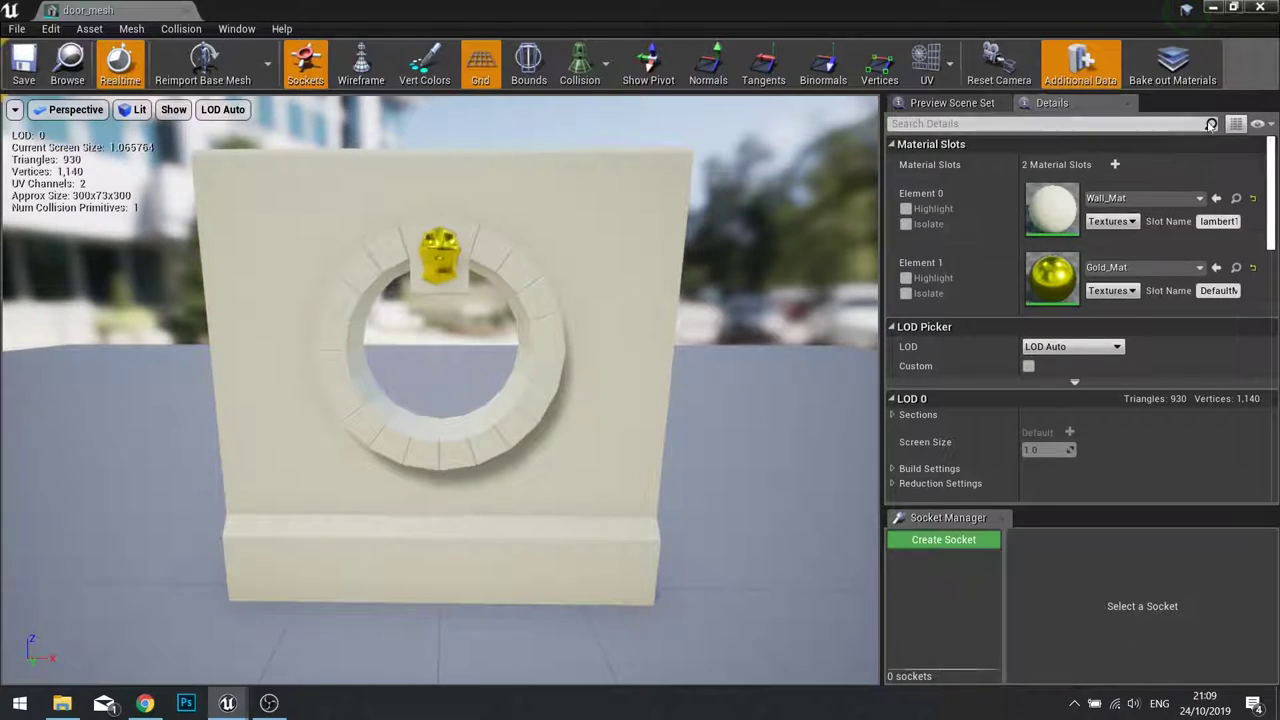
pyautogui.click(1260, 7)
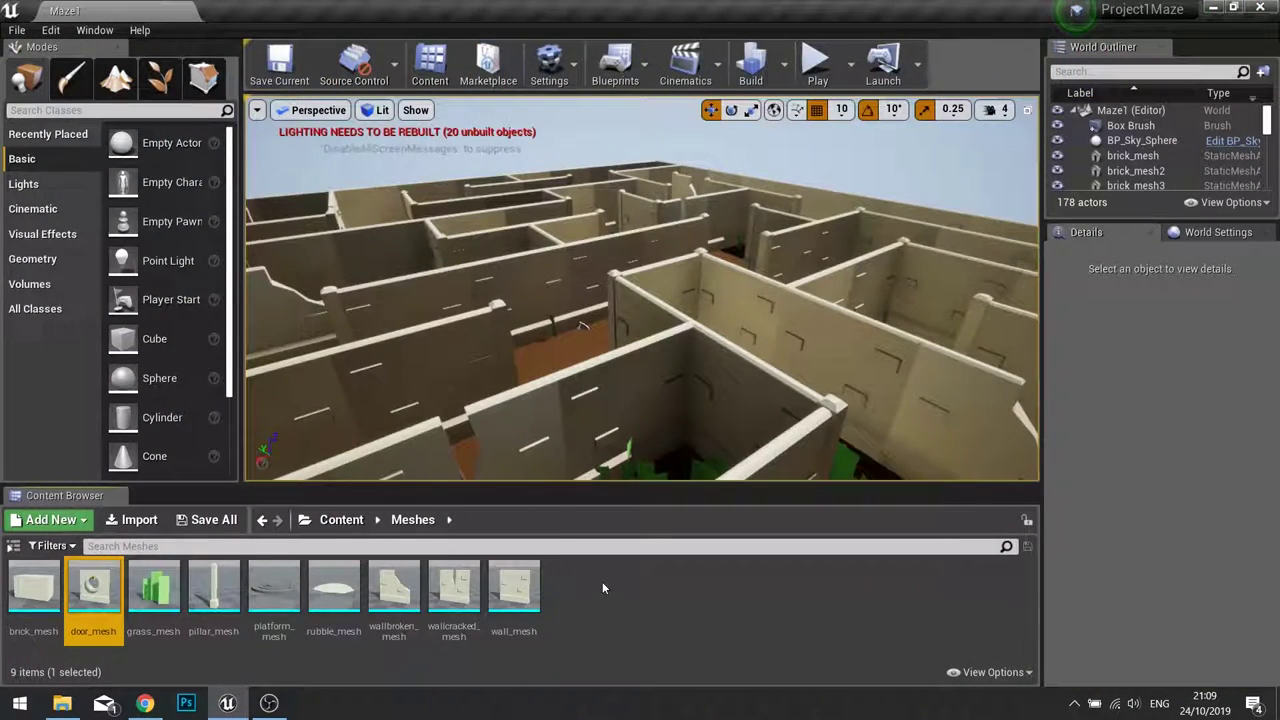
pyautogui.click(604, 612)
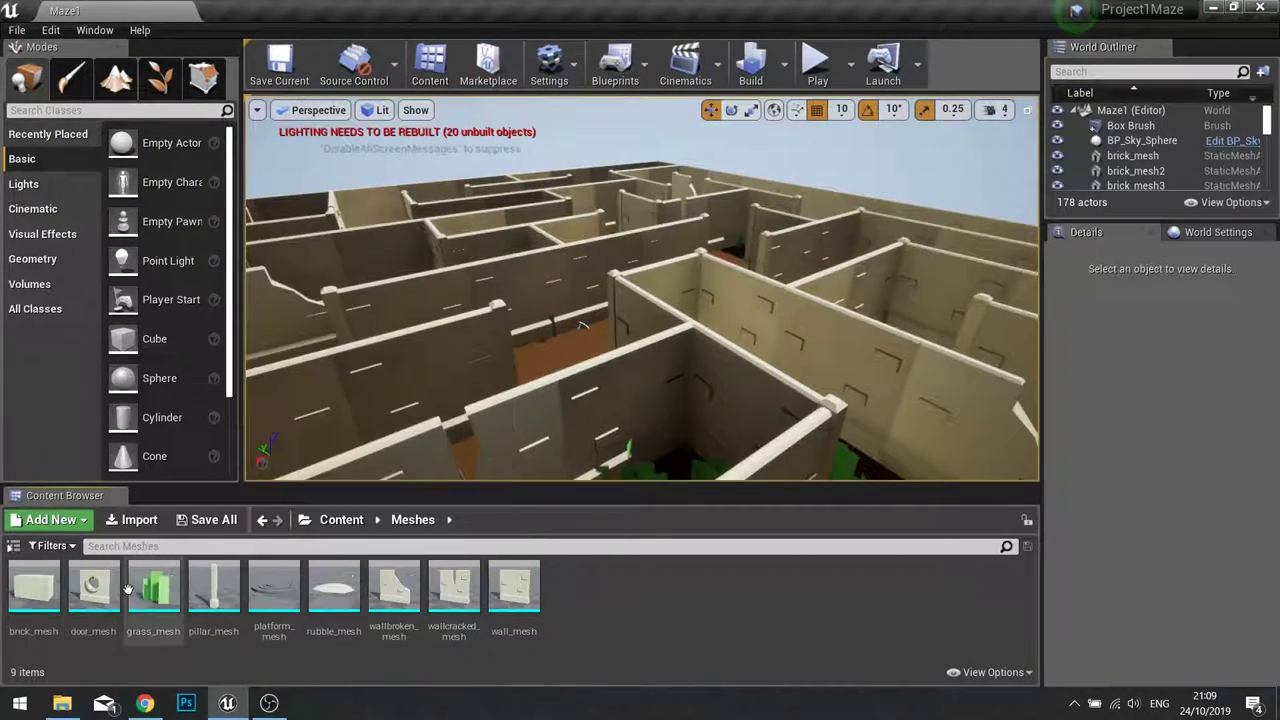
# - Create a new folder named Blueprints in the main Content directory
pyautogui.click(340, 520)
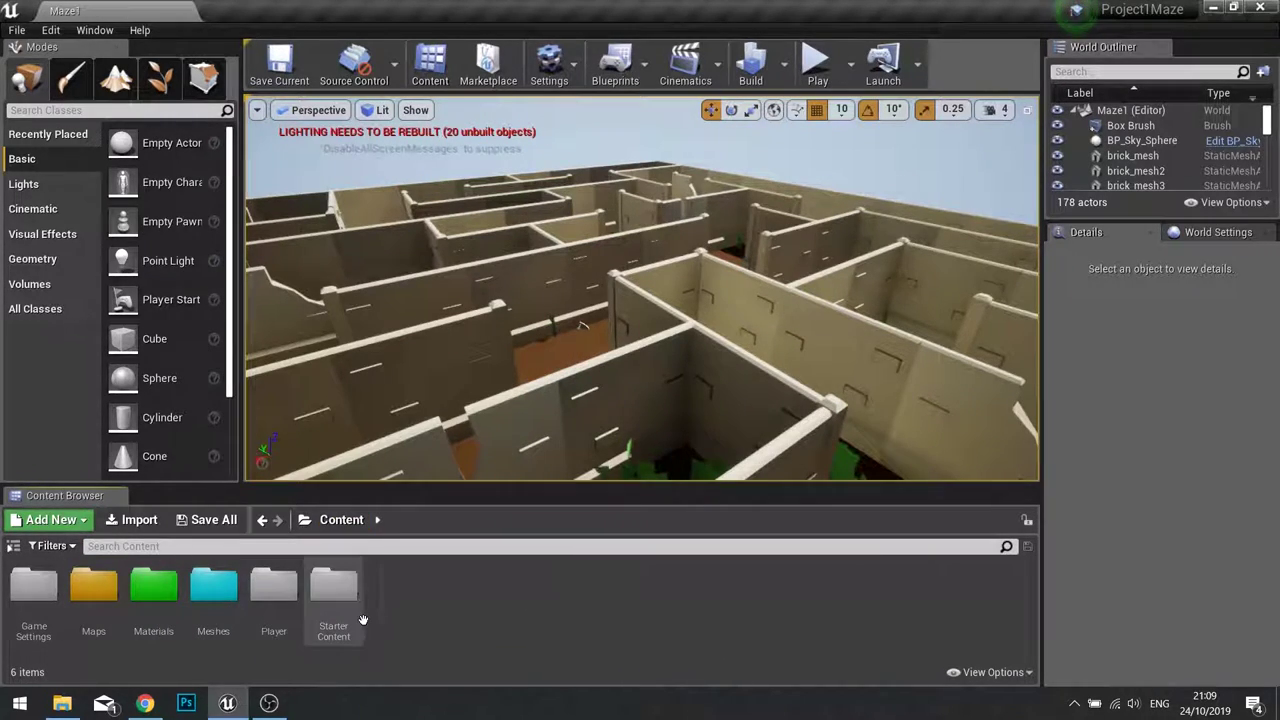
pyautogui.rightClick(418, 599)
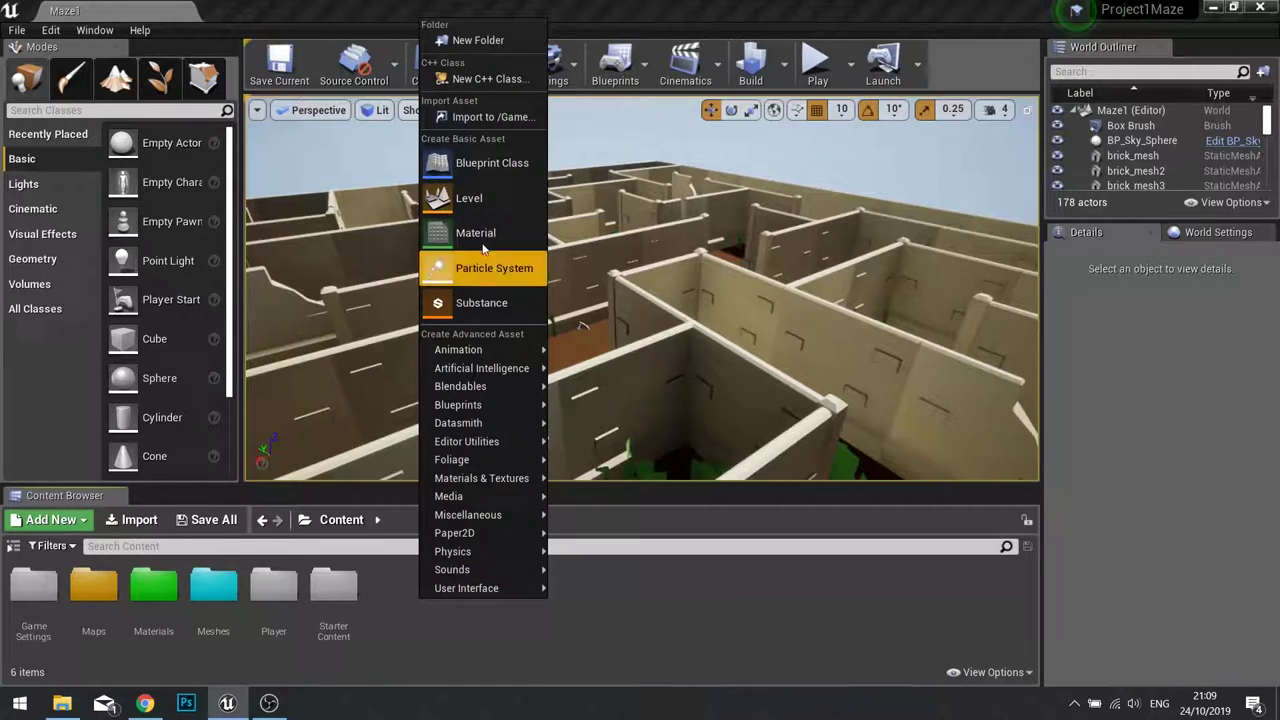
pyautogui.click(490, 40)
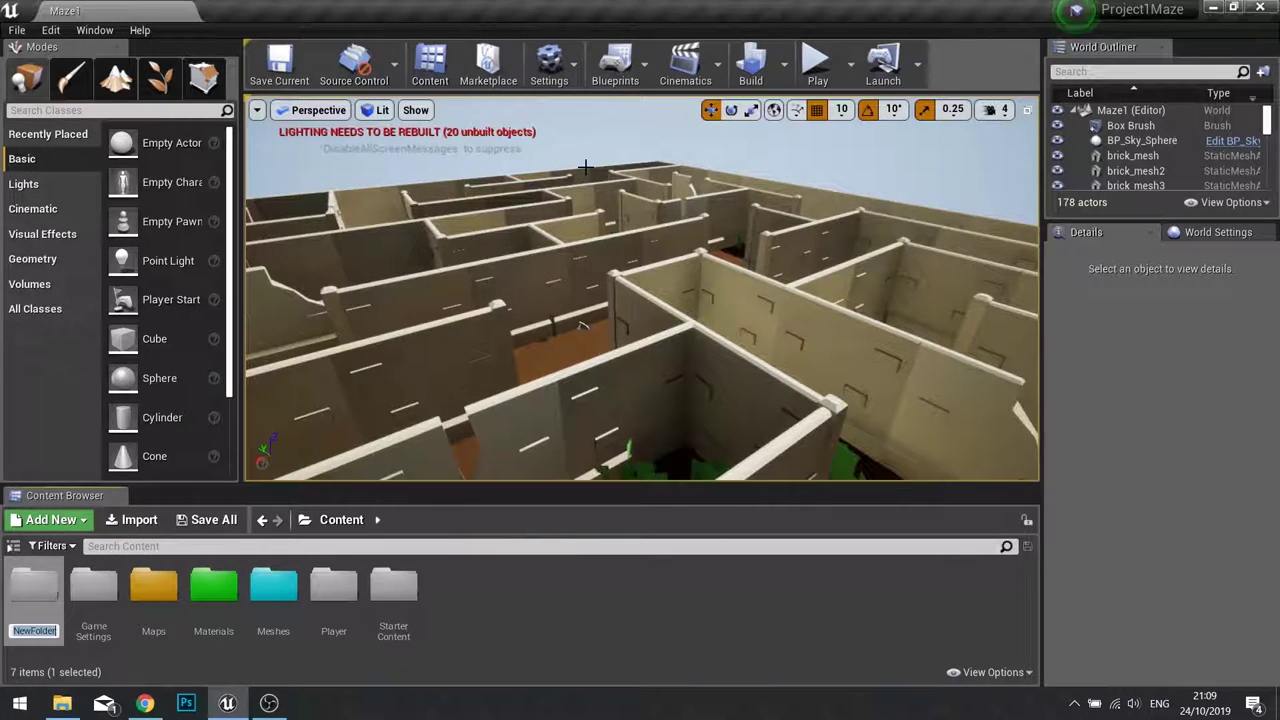
pyautogui.write('Blueprint')
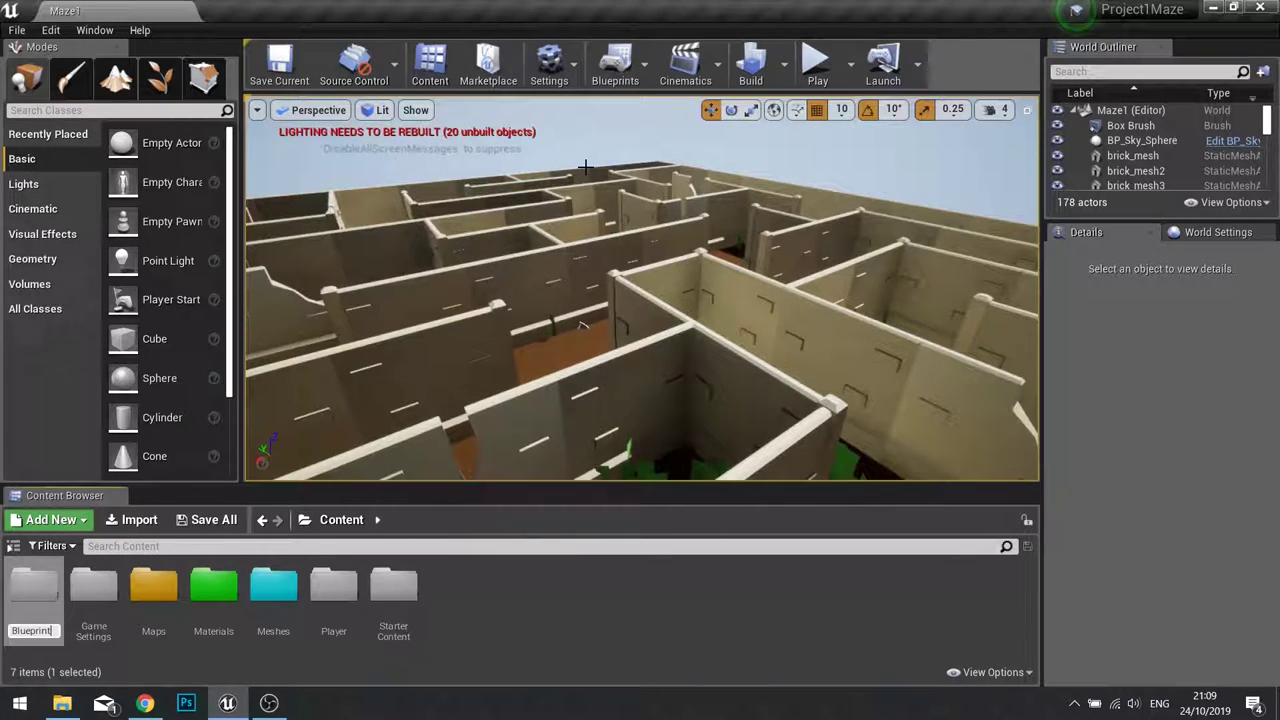
pyautogui.write('s')
pyautogui.press('Return')
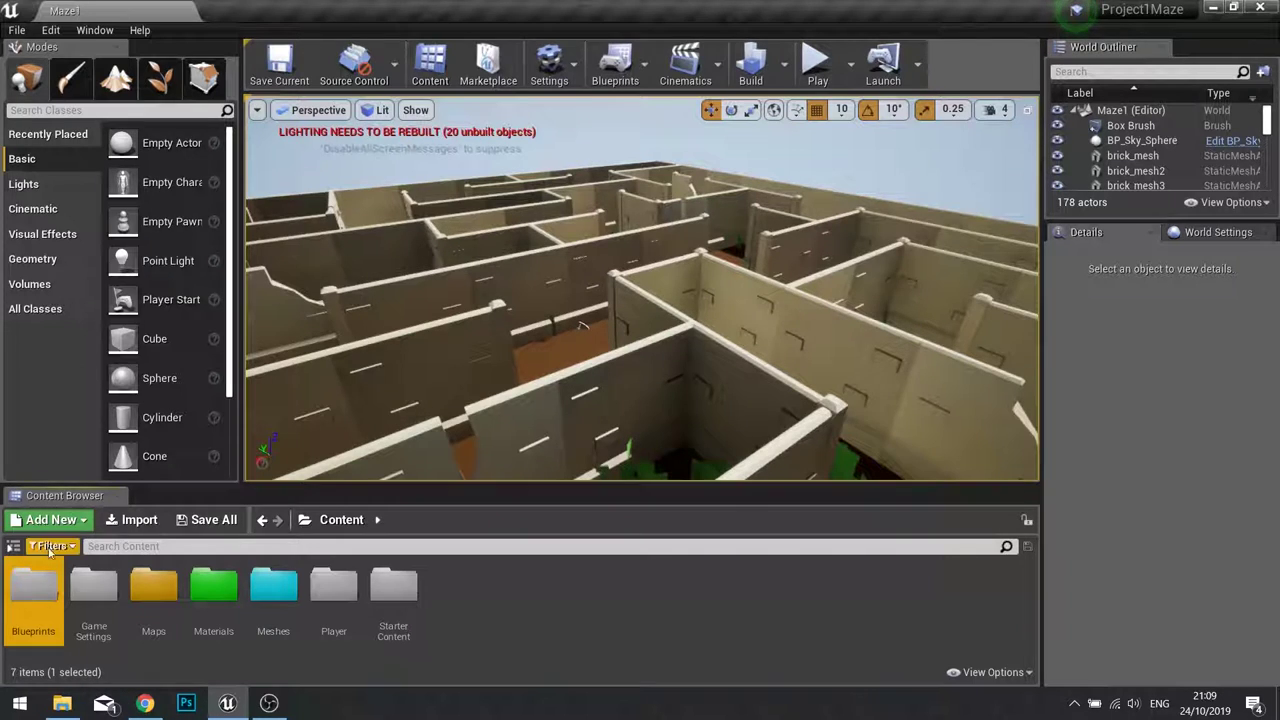
# - Give the Blueprints folder a new blue colour, about 2143D0FF in Hex sRGB
pyautogui.rightClick(34, 592)
pyautogui.moveTo(76, 330)
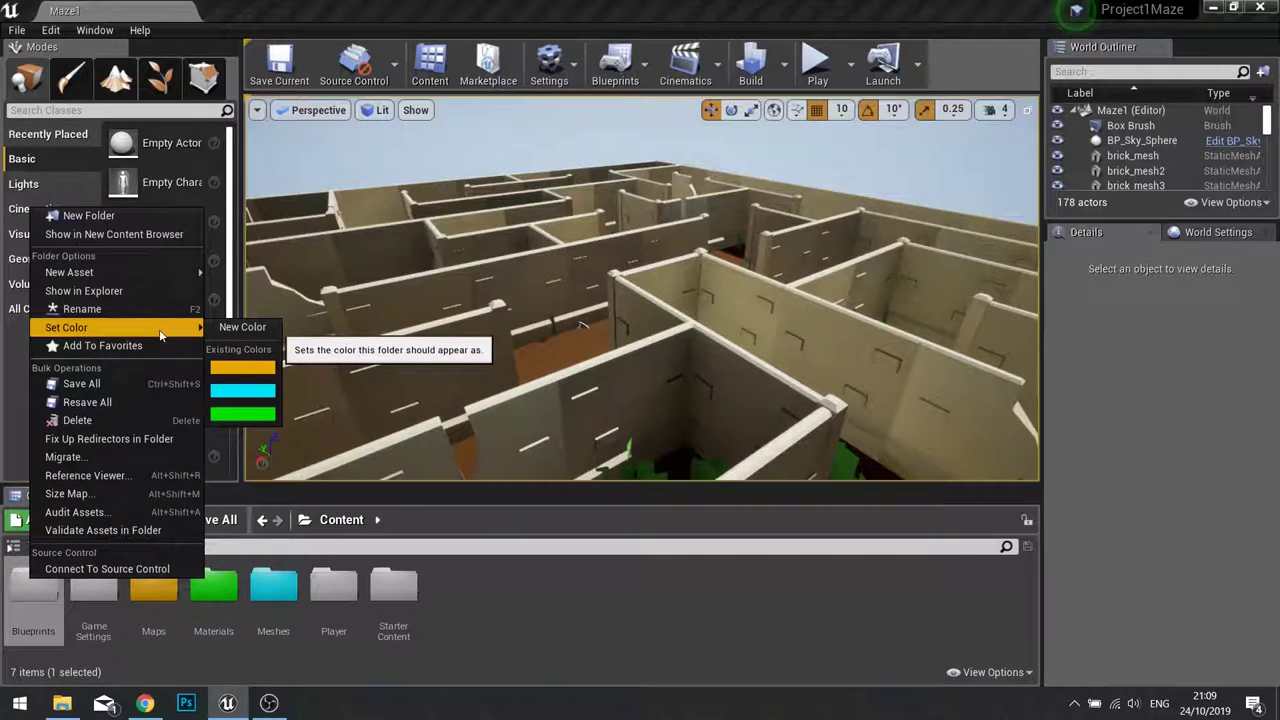
pyautogui.click(242, 327)
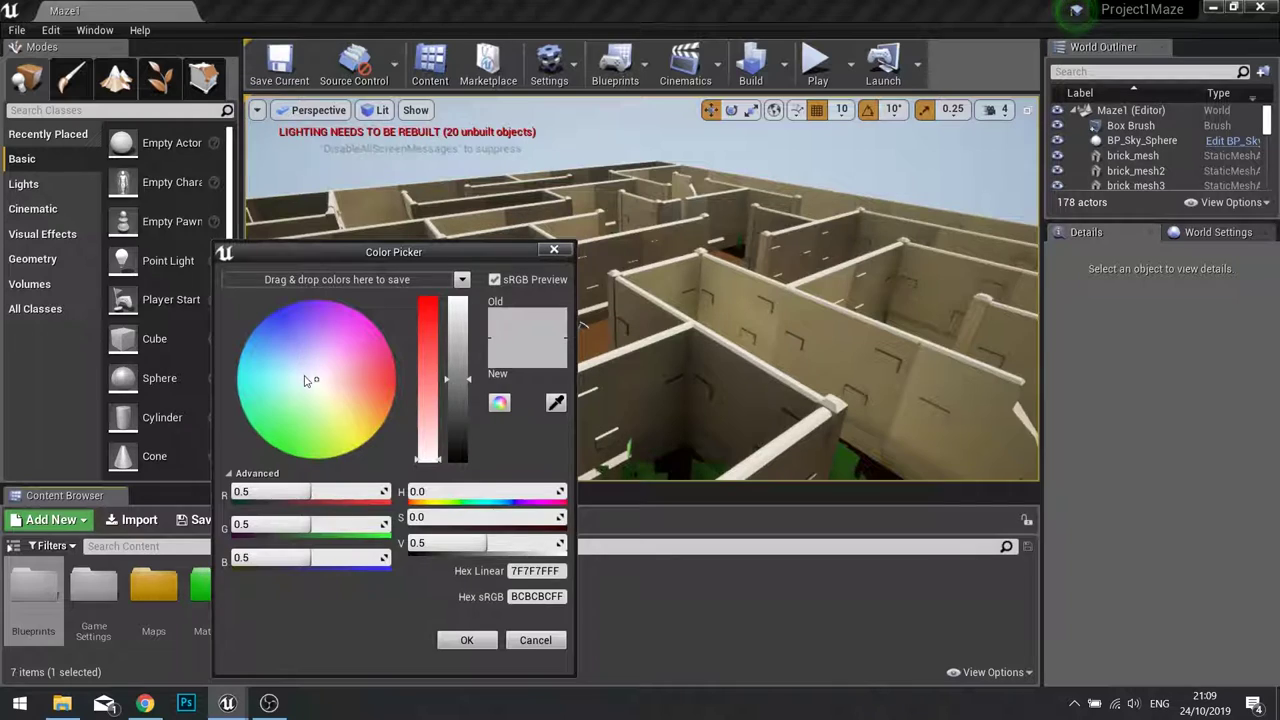
pyautogui.click(270, 313)
pyautogui.moveTo(459, 379); pyautogui.dragTo(433, 304)
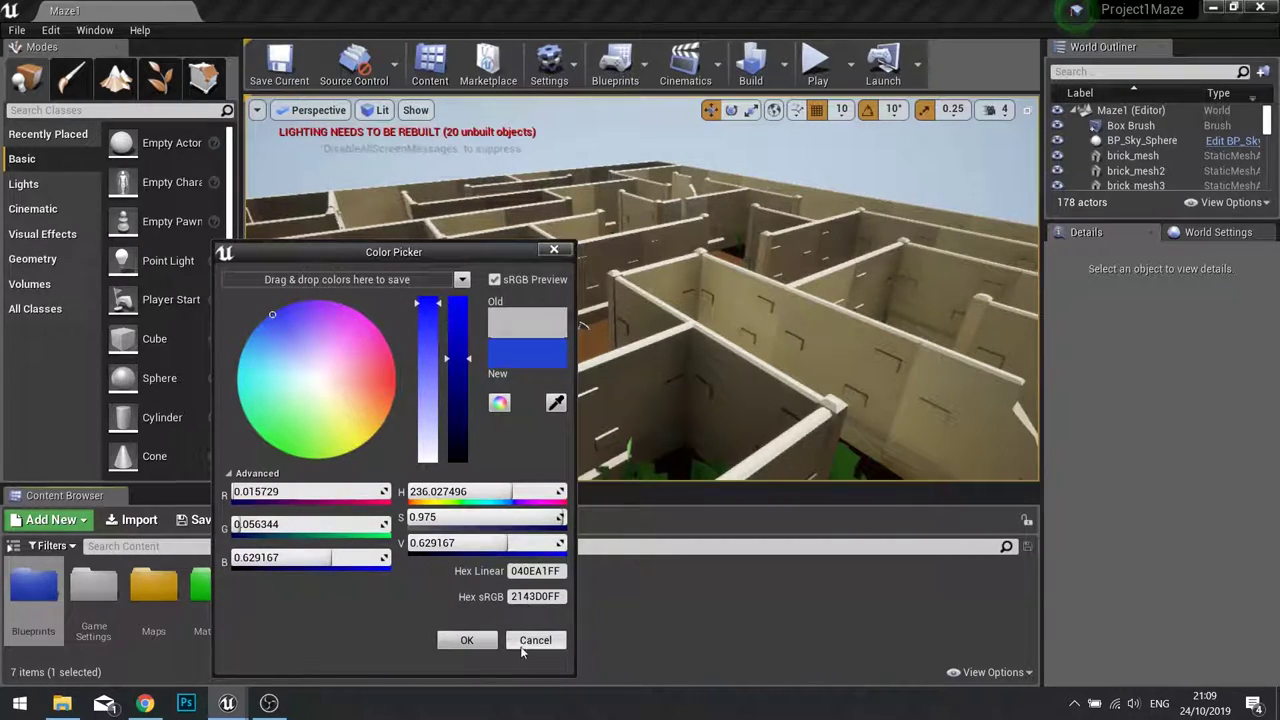
pyautogui.click(482, 642)
# - Create a Blueprint Class with Actor as its parent inside the Blueprints folder and name it Door
pyautogui.doubleClick(29, 585)
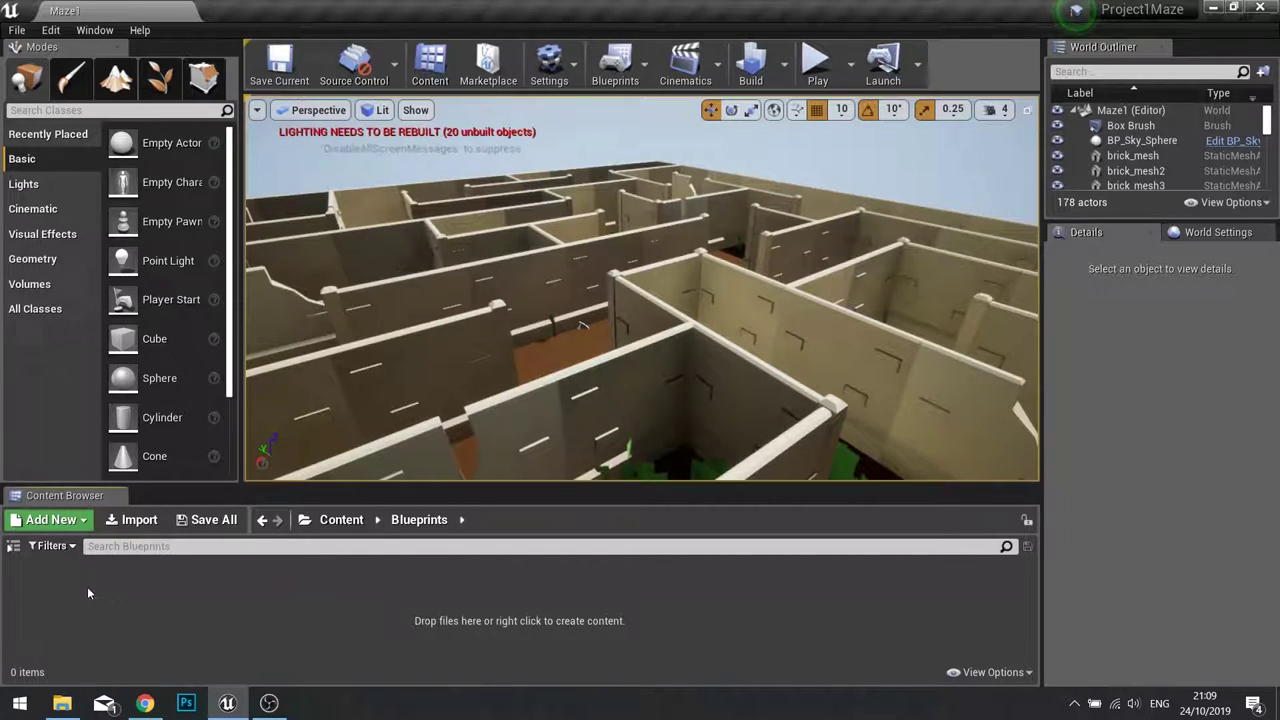
pyautogui.click(48, 519)
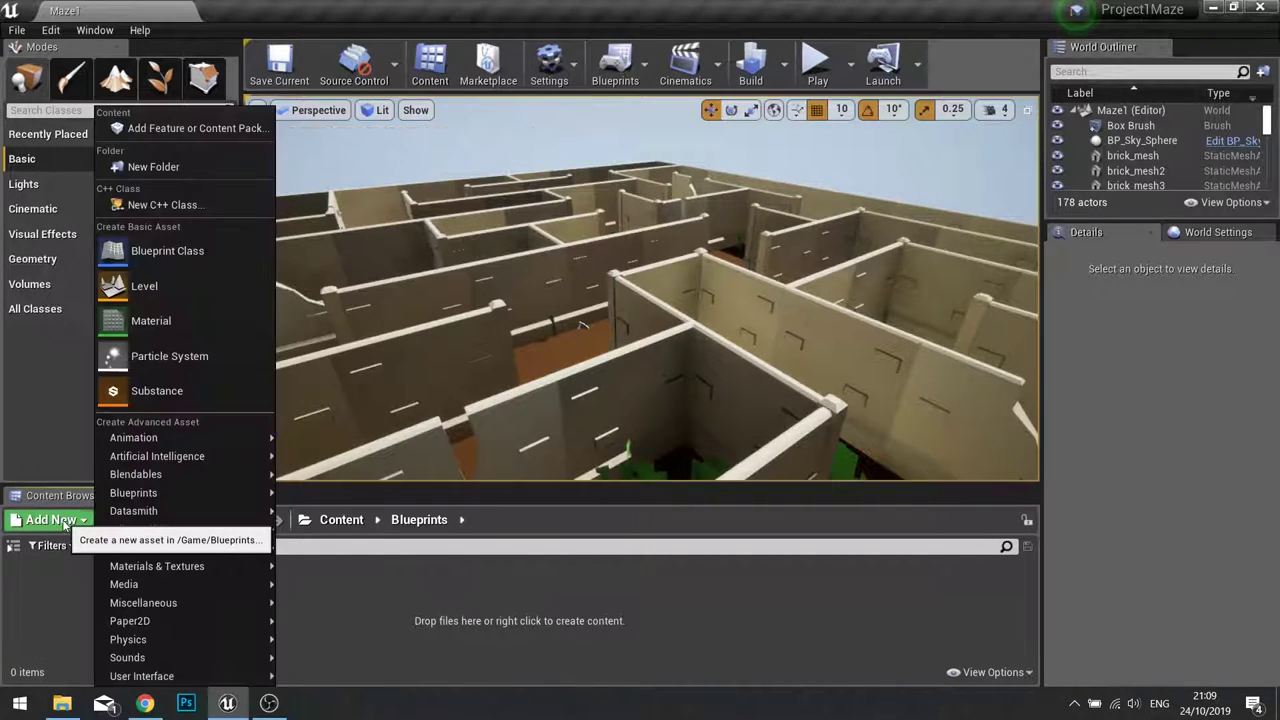
pyautogui.click(157, 251)
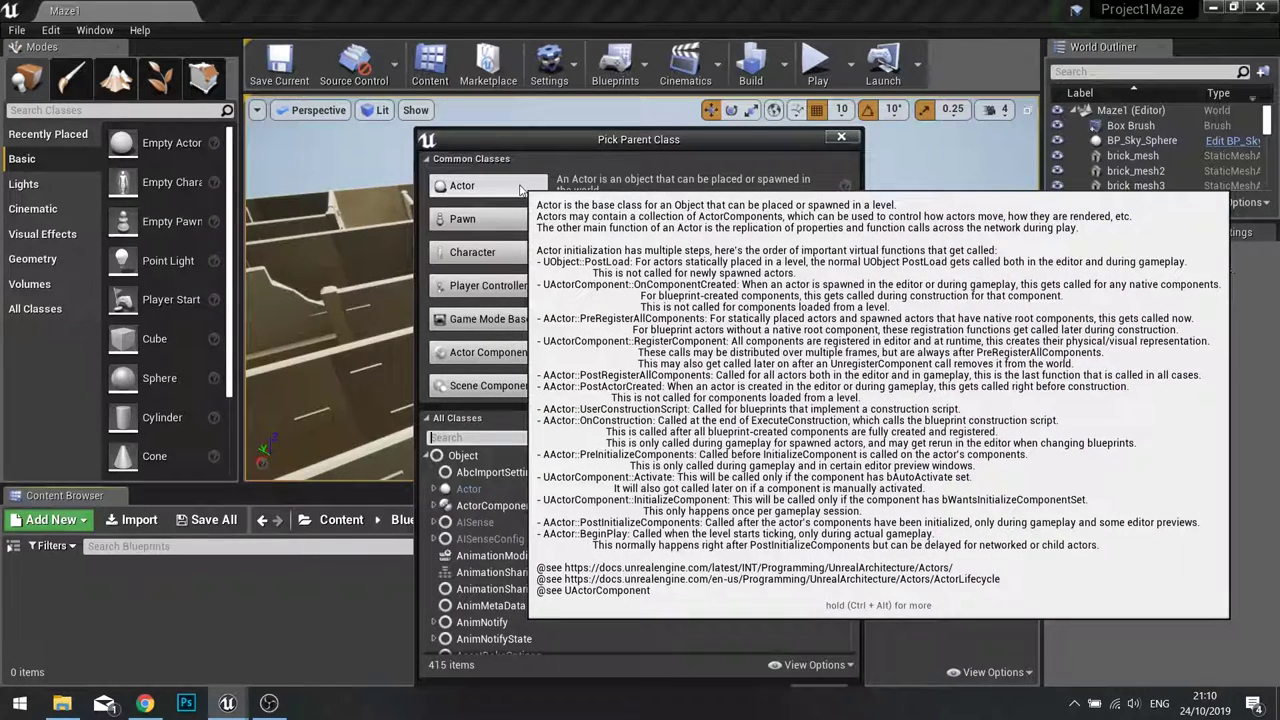
pyautogui.click(519, 188)
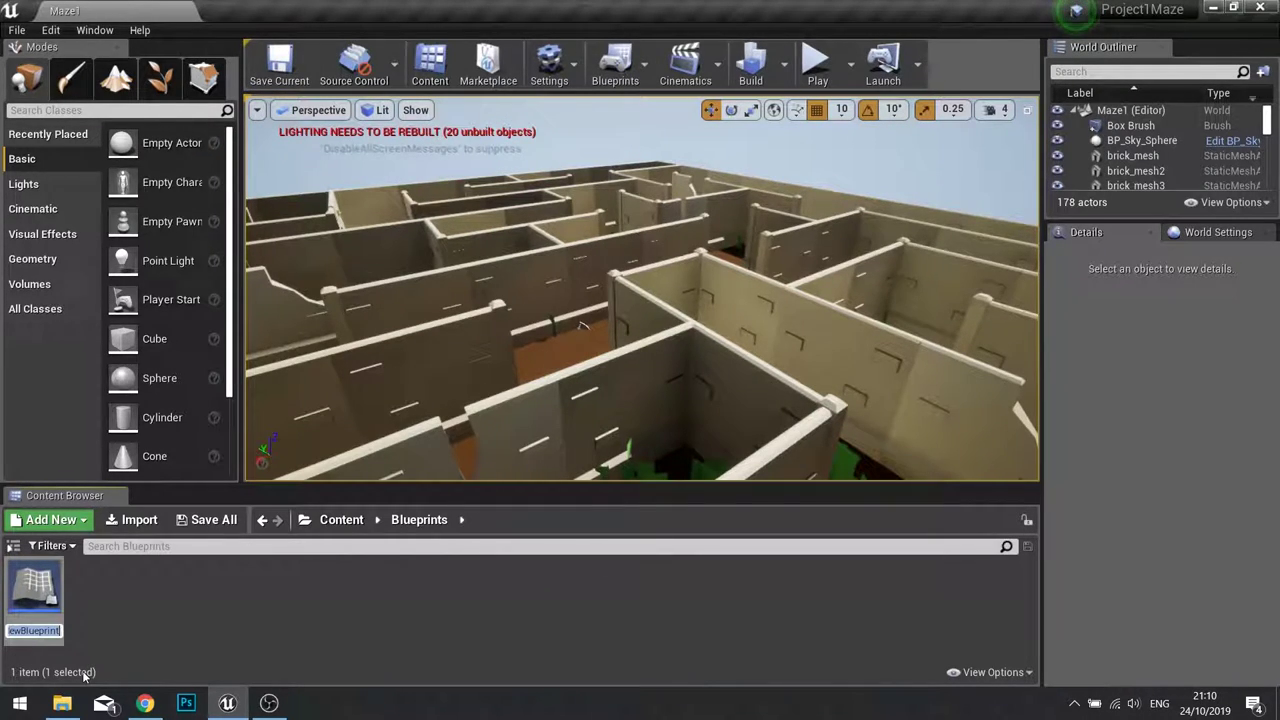
pyautogui.write('Door')
pyautogui.press('Return')
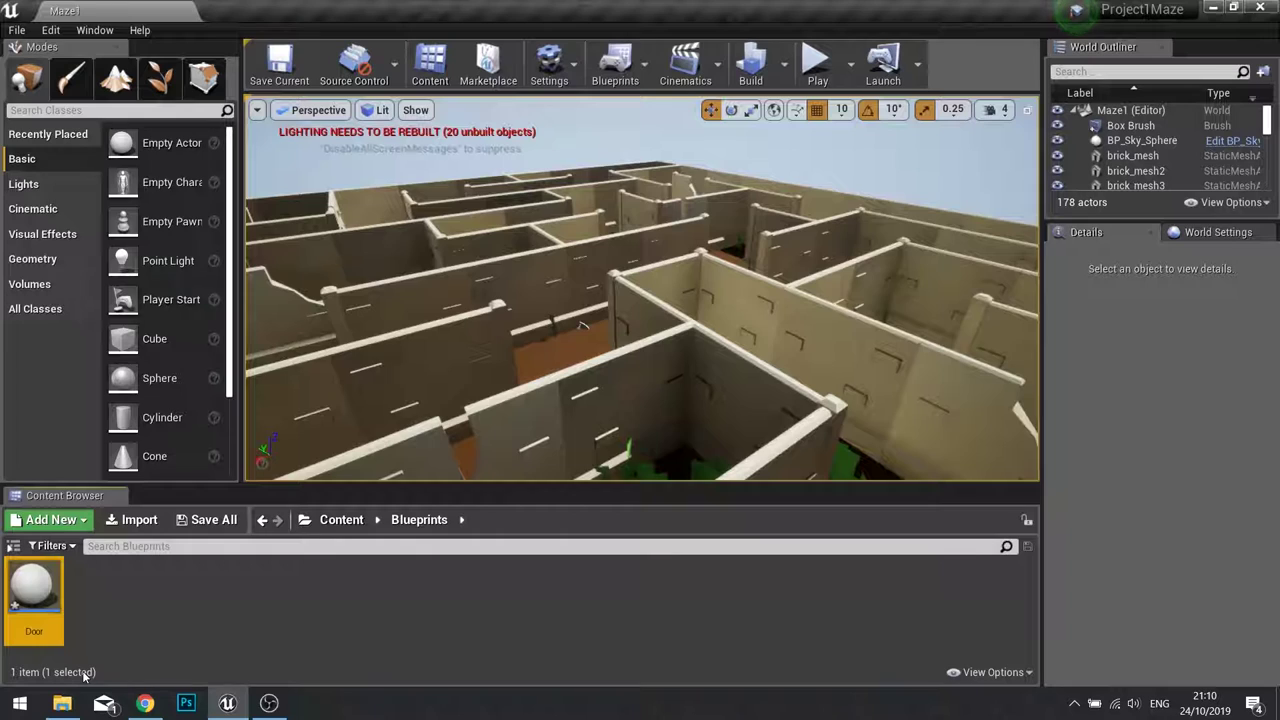
# - Open the Door blueprint and add a Static Mesh component to it
pyautogui.doubleClick(45, 597)
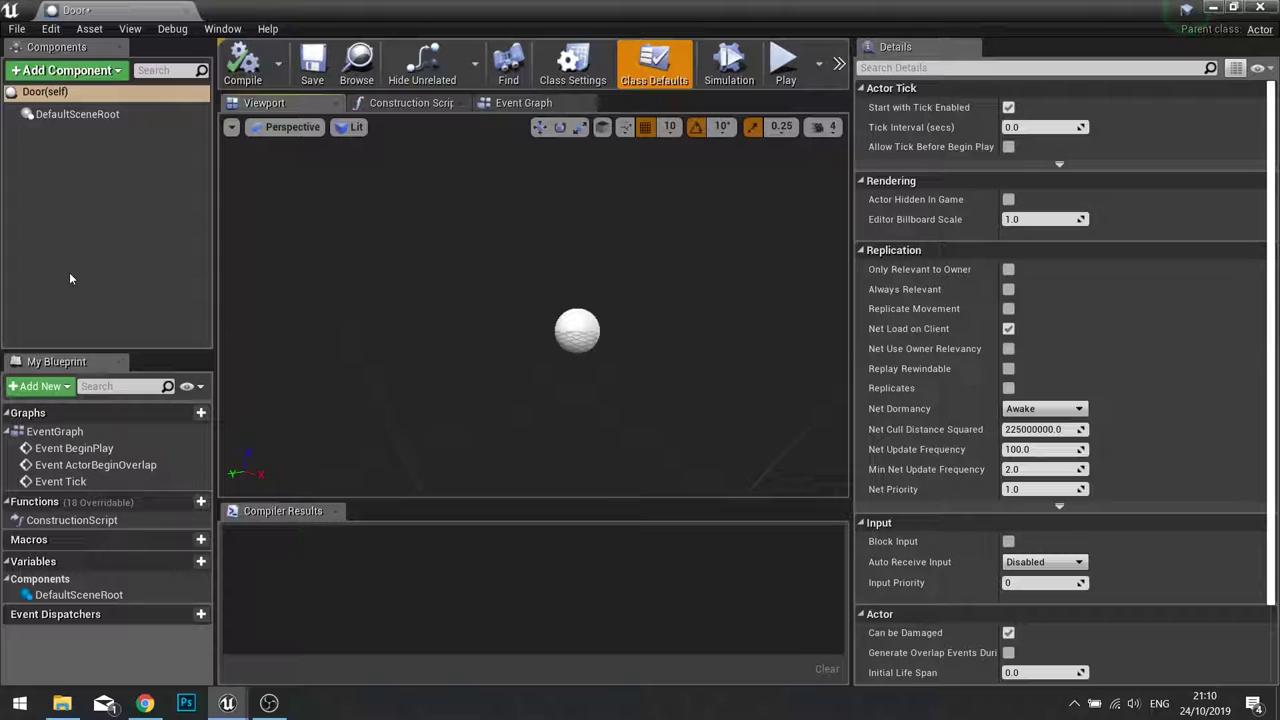
pyautogui.click(90, 72)
pyautogui.write('static')
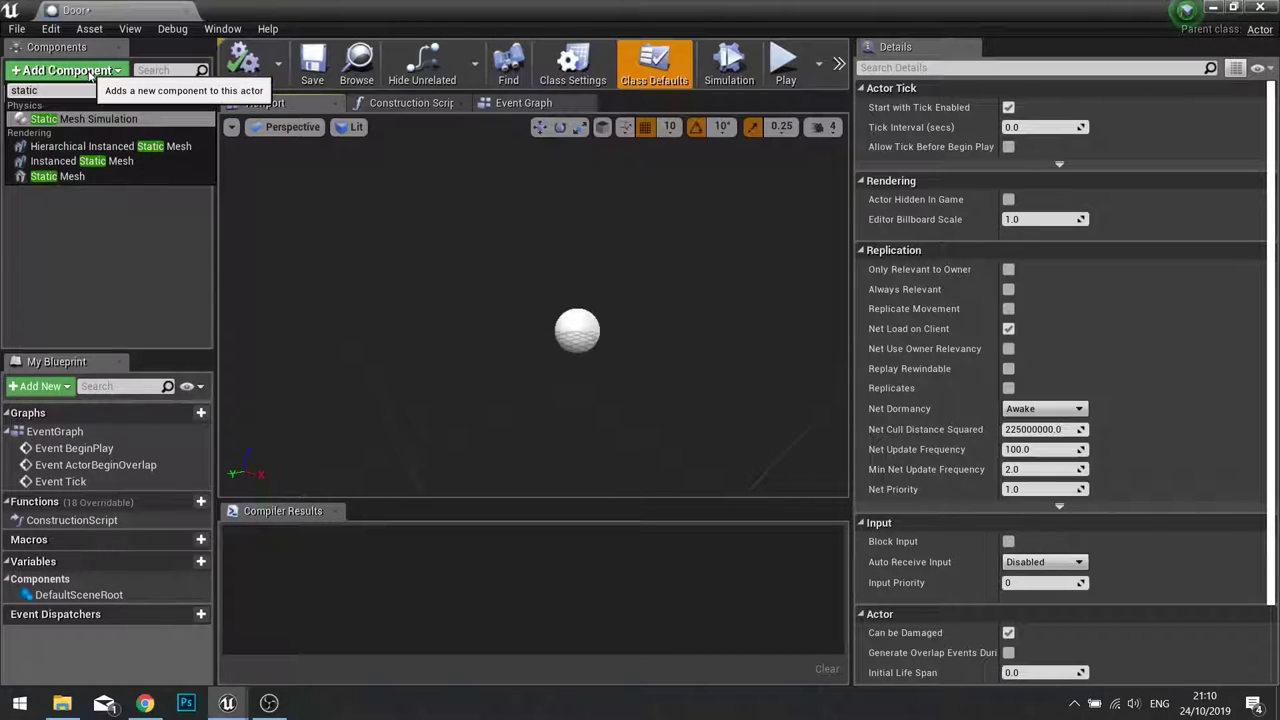
pyautogui.click(60, 176)
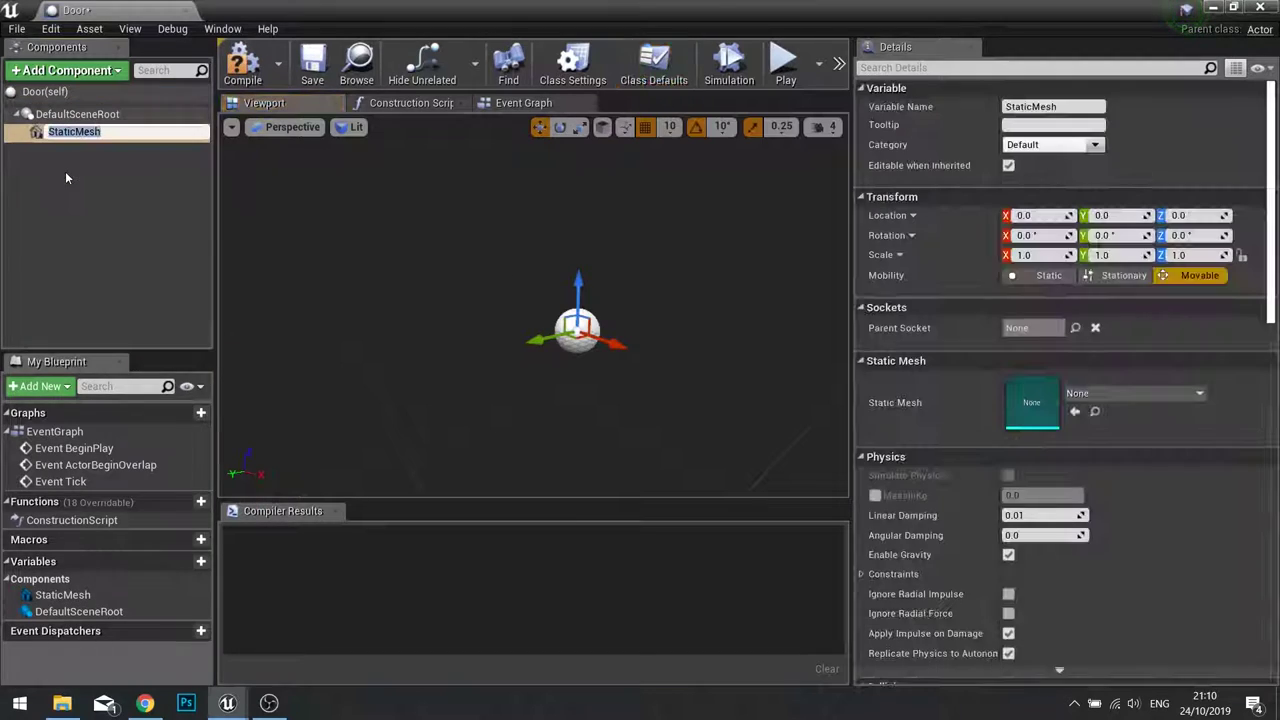
# - Name the new static mesh component DoorMesh and assign door_mesh as its static mesh
pyautogui.write('D')
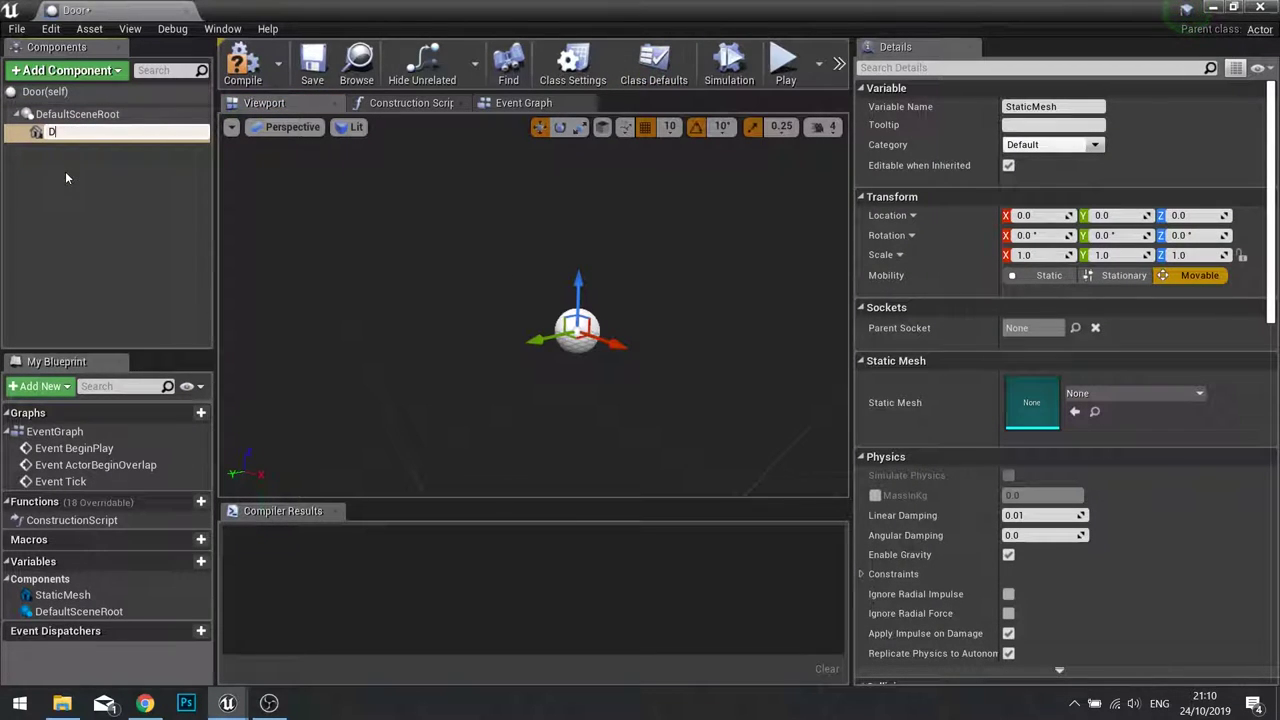
pyautogui.write('oorMesh')
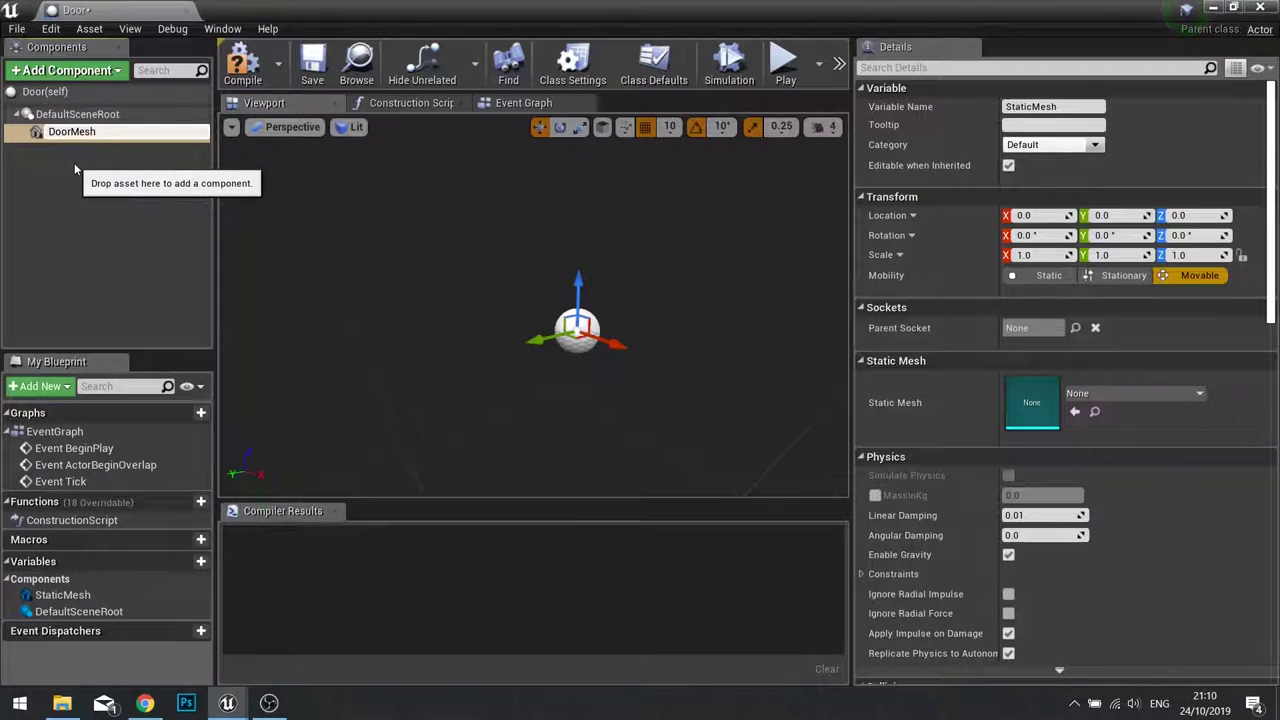
pyautogui.press('Return')
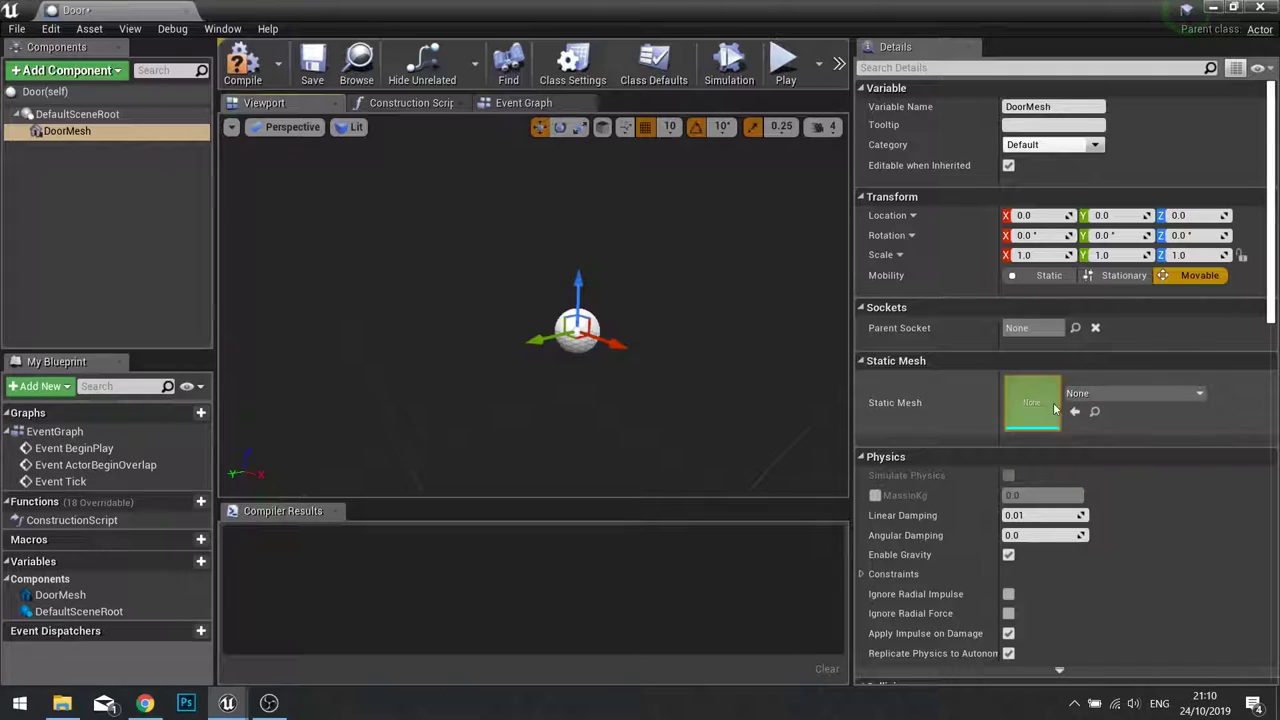
pyautogui.click(1107, 395)
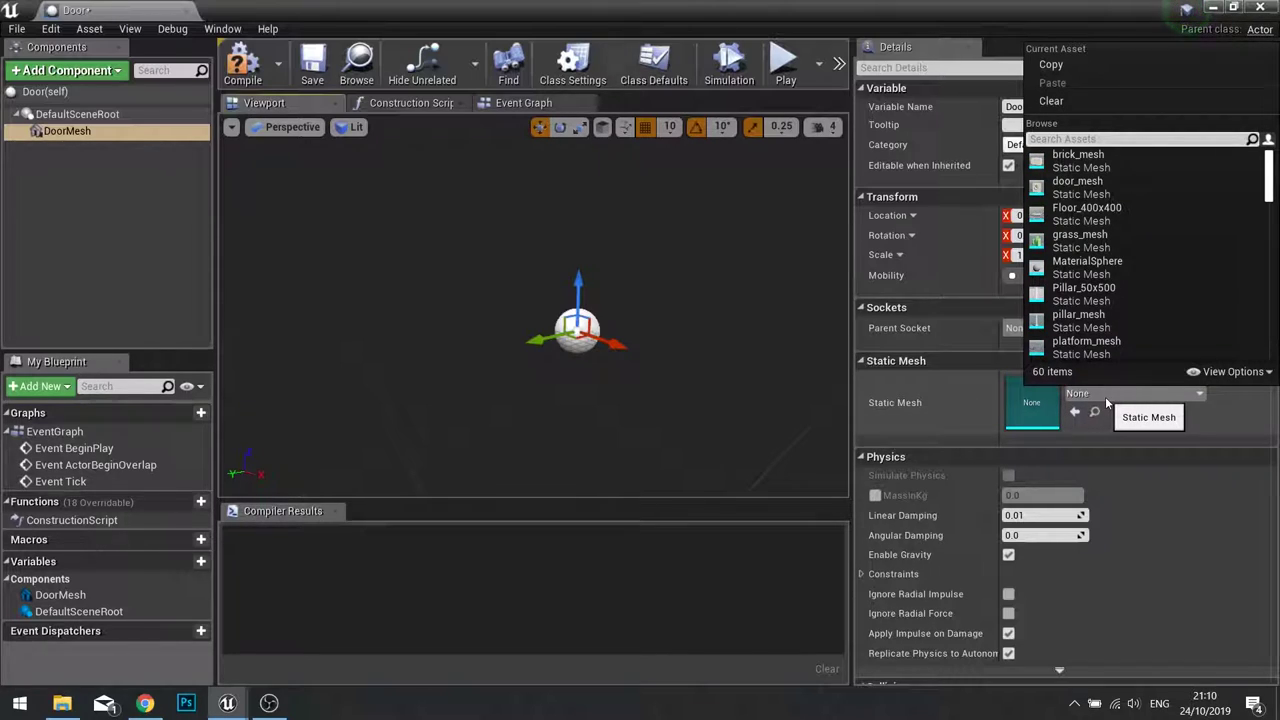
pyautogui.click(1082, 183)
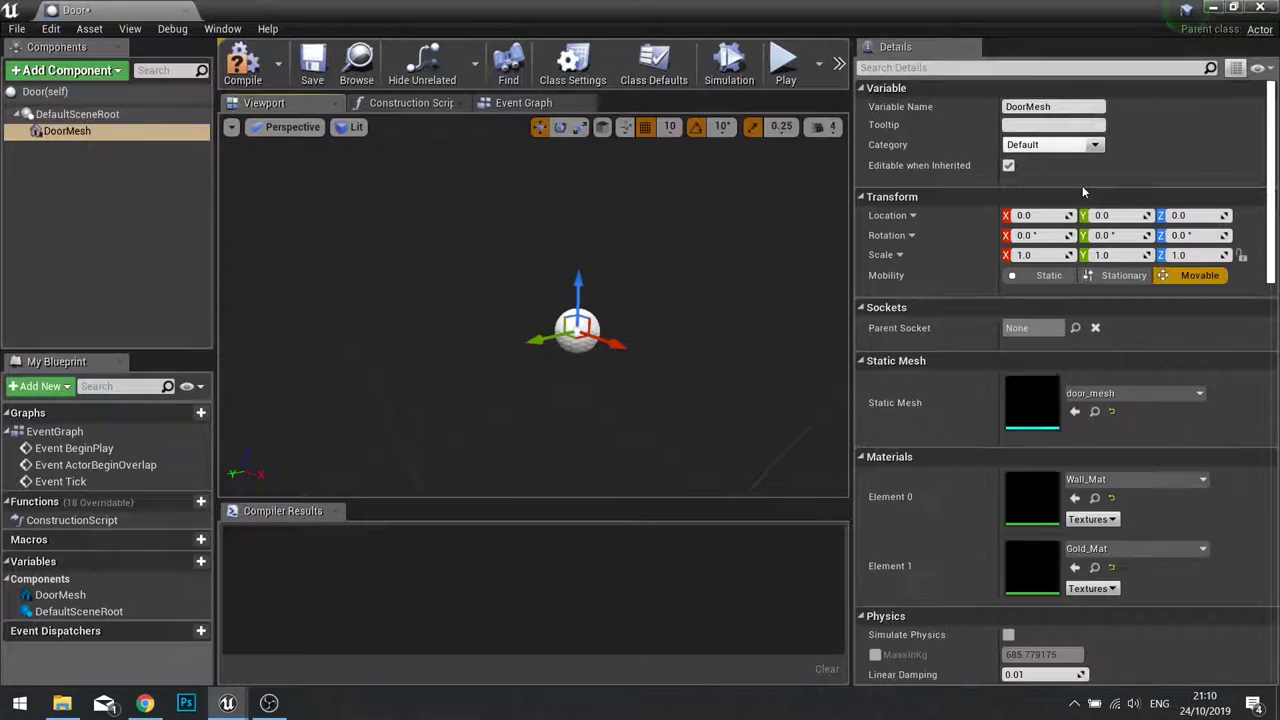
# - Rotate the DoorMesh component -90° around the Z axis
pyautogui.scroll(-4, 548, 300)
pyautogui.moveTo(521, 371); pyautogui.dragTo(540, 383, button='right')
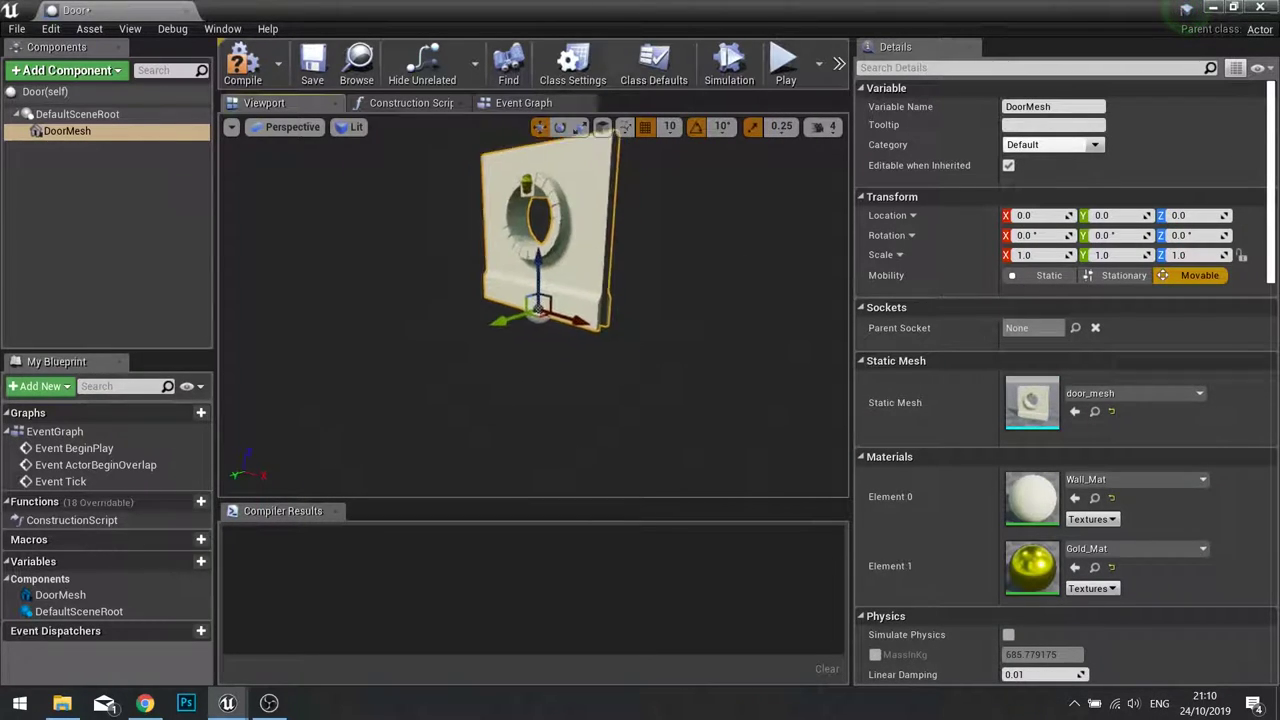
pyautogui.keyDown('alt'); pyautogui.moveTo(554, 278); pyautogui.dragTo(590, 270); pyautogui.keyUp('alt')
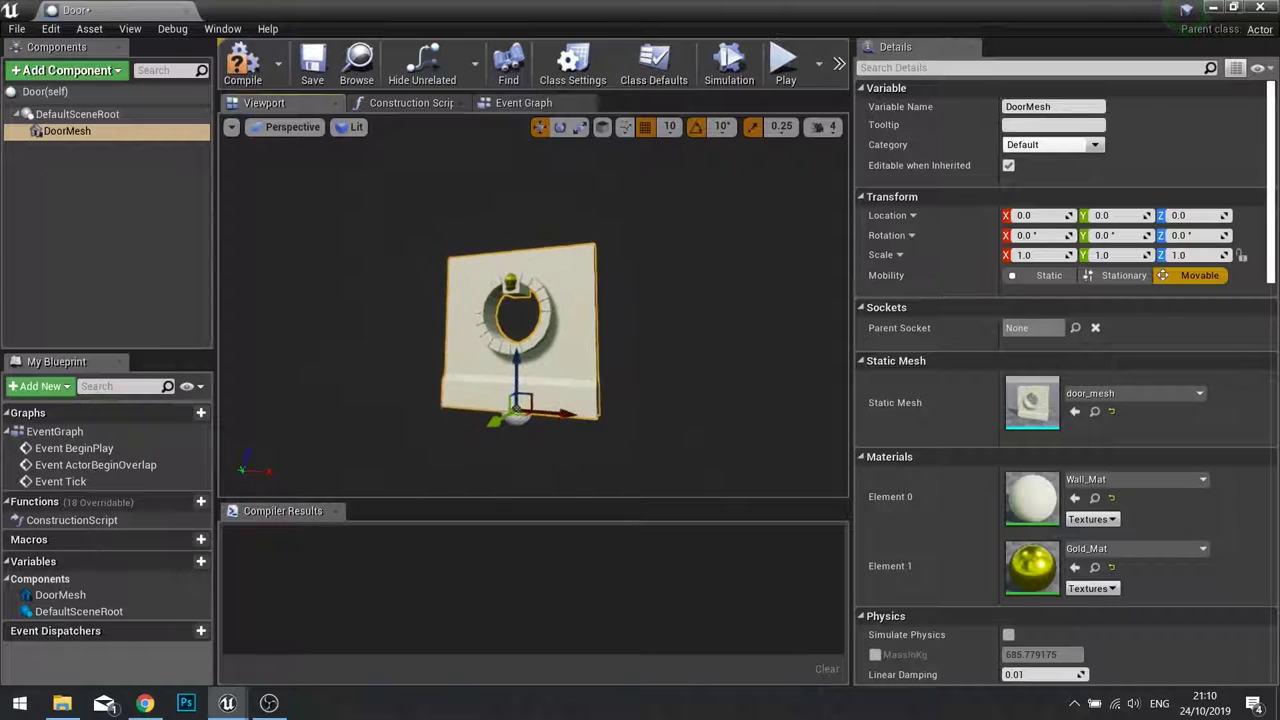
pyautogui.moveTo(589, 291)
pyautogui.mouseDown(button='right')
pyautogui.moveTo(600, 270)
pyautogui.moveTo(610, 330)
pyautogui.moveTo(589, 291)
pyautogui.mouseUp(button='right')
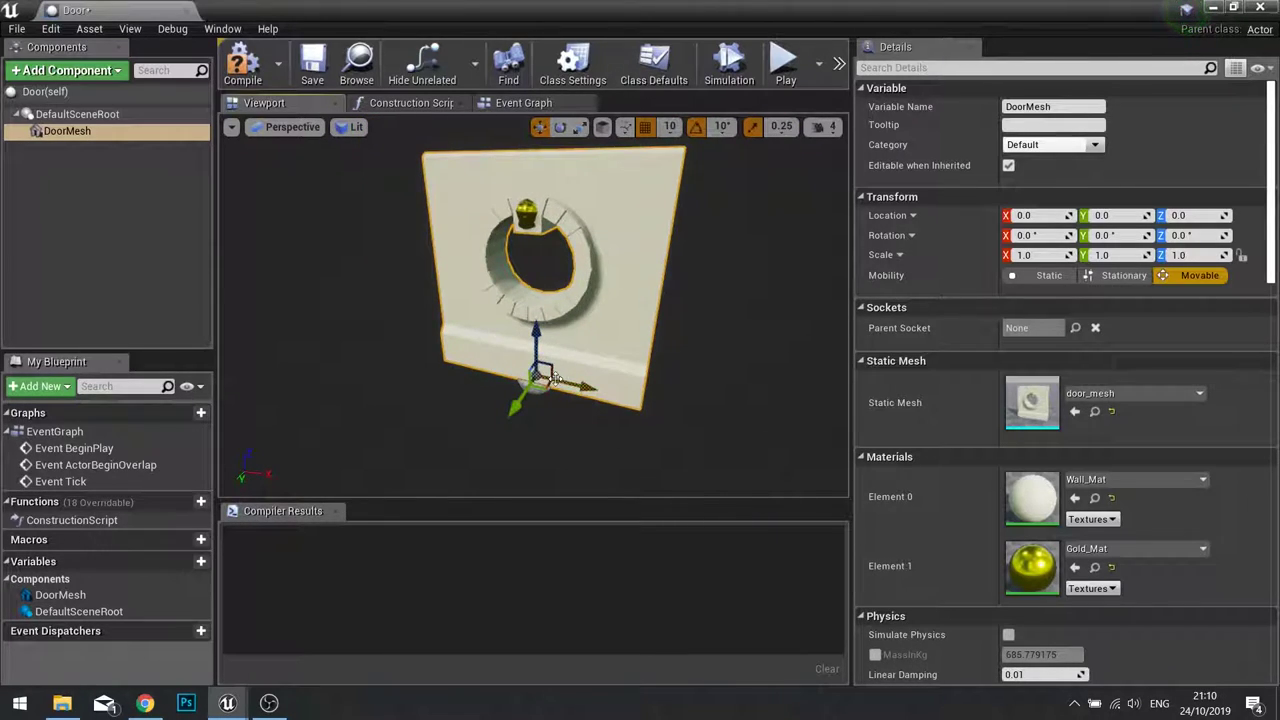
pyautogui.press('e')
pyautogui.moveTo(550, 420)
pyautogui.mouseDown()
pyautogui.moveTo(575, 425)
pyautogui.moveTo(614, 372)
pyautogui.moveTo(613, 394)
pyautogui.moveTo(585, 420)
pyautogui.moveTo(551, 425)
pyautogui.mouseUp()
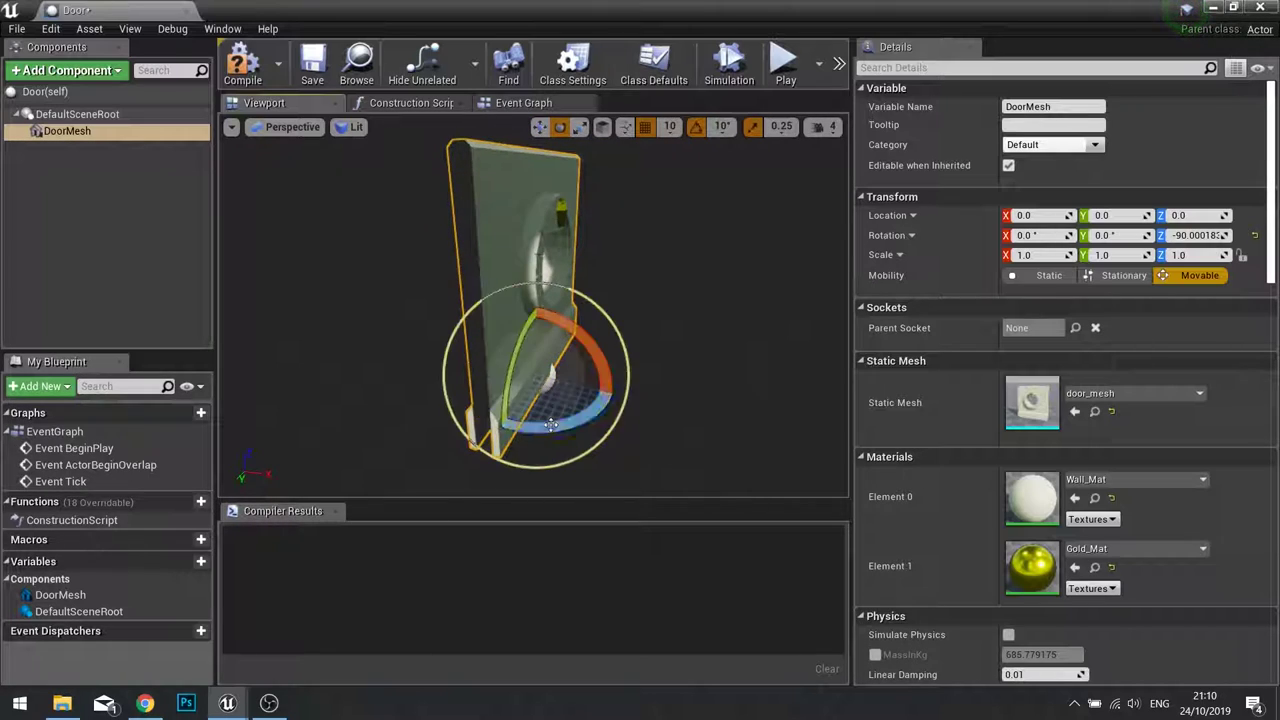
pyautogui.keyDown('alt'); pyautogui.moveTo(813, 329); pyautogui.dragTo(600, 342); pyautogui.keyUp('alt')
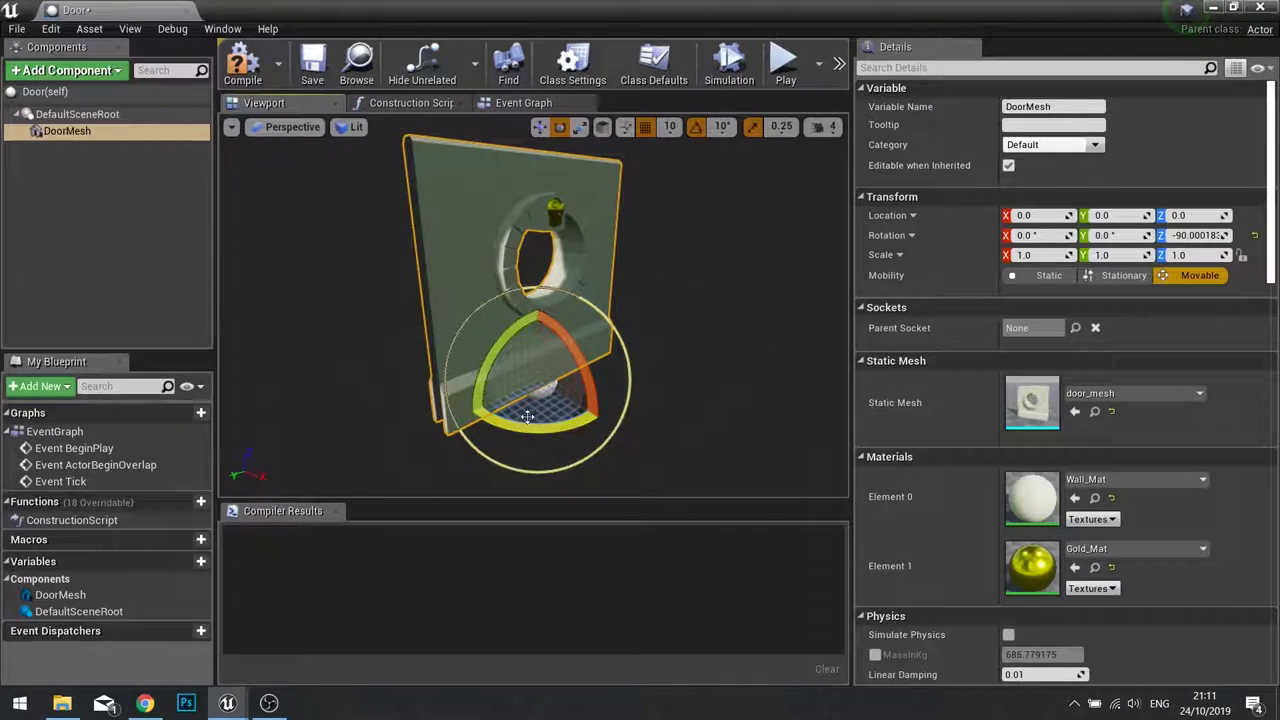
pyautogui.press('w')
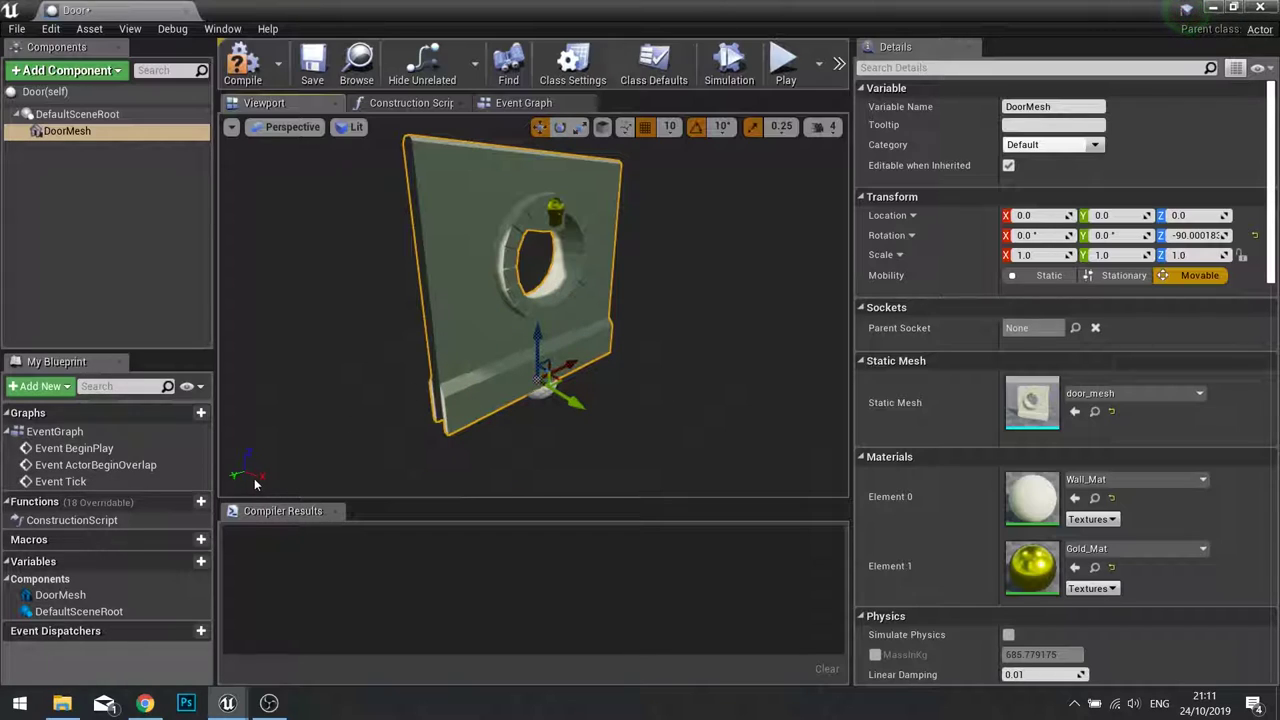
pyautogui.keyDown('alt'); pyautogui.moveTo(444, 429); pyautogui.dragTo(740, 420); pyautogui.keyUp('alt')
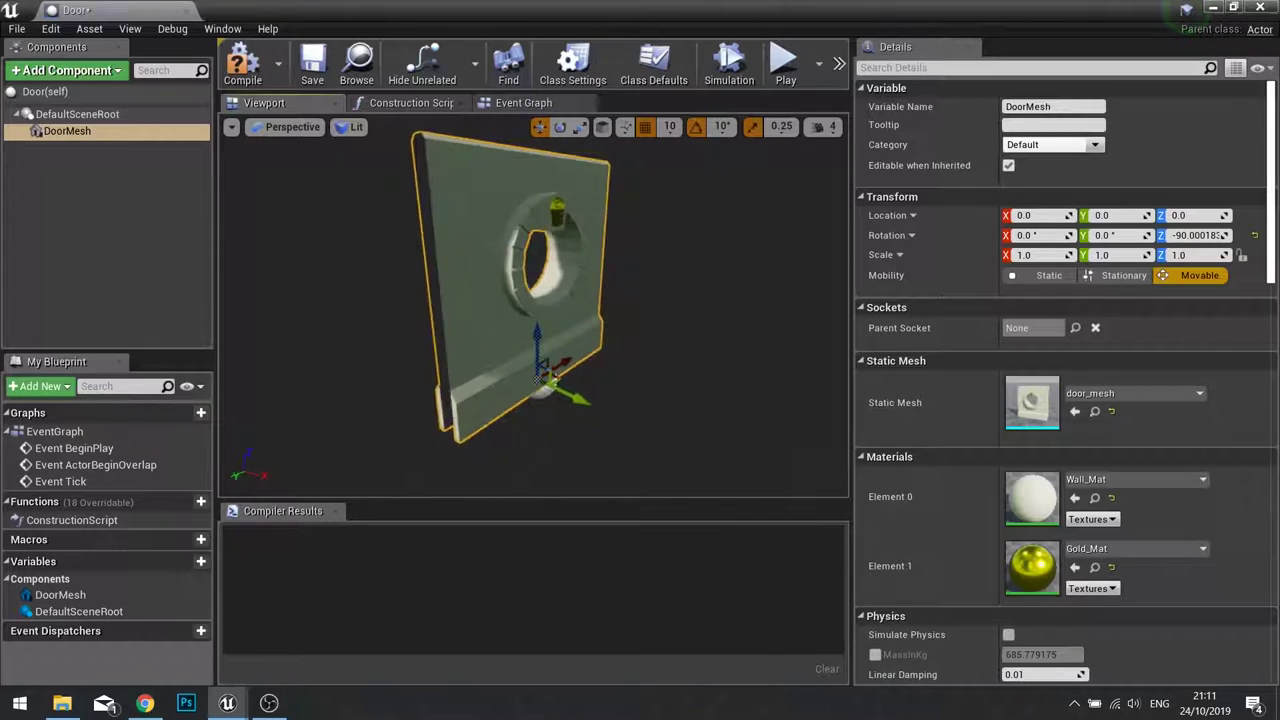
pyautogui.keyDown('alt'); pyautogui.moveTo(540, 354); pyautogui.dragTo(428, 354); pyautogui.keyUp('alt')
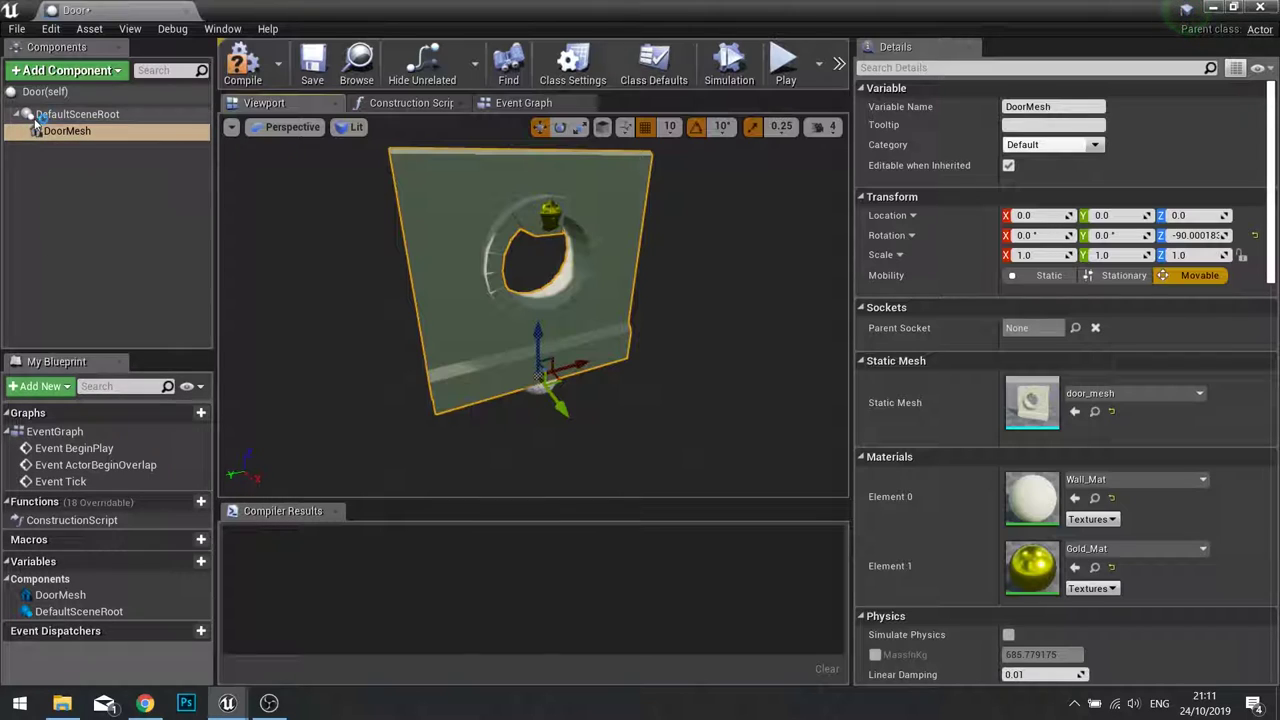
# - Add a Box Collision component to the door and name it TriggerVolume
pyautogui.click(68, 70)
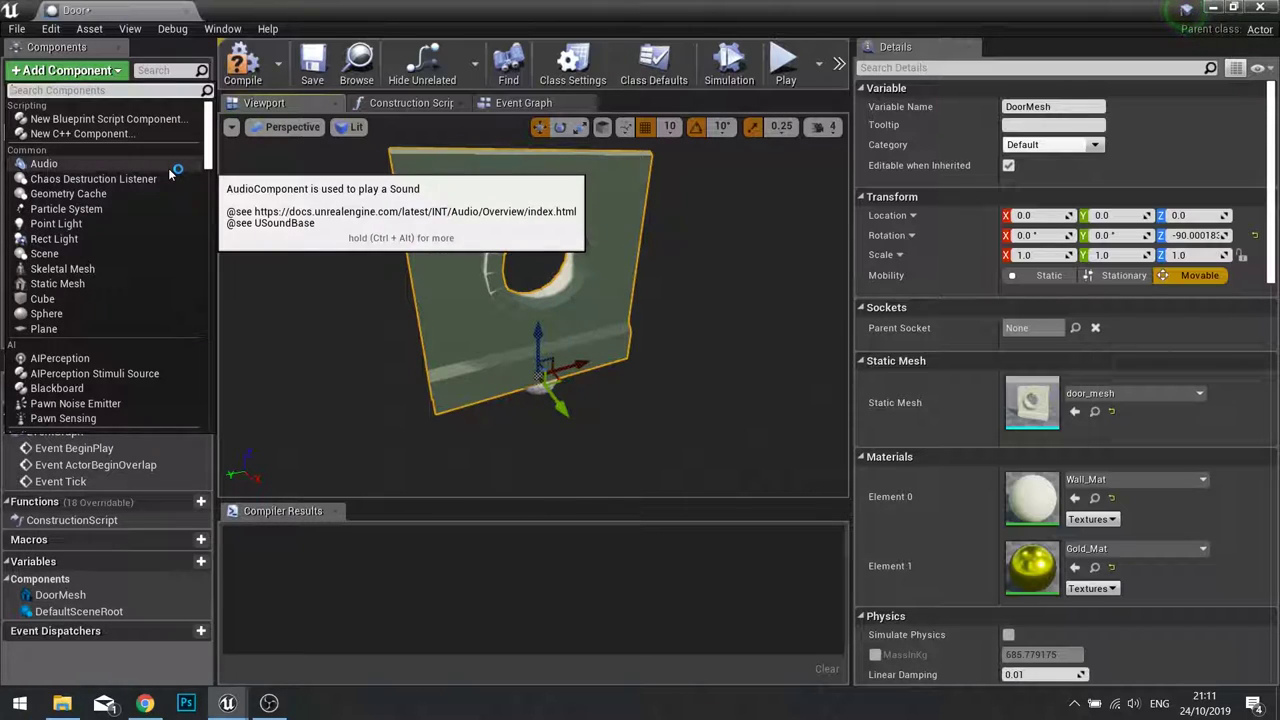
pyautogui.write('box')
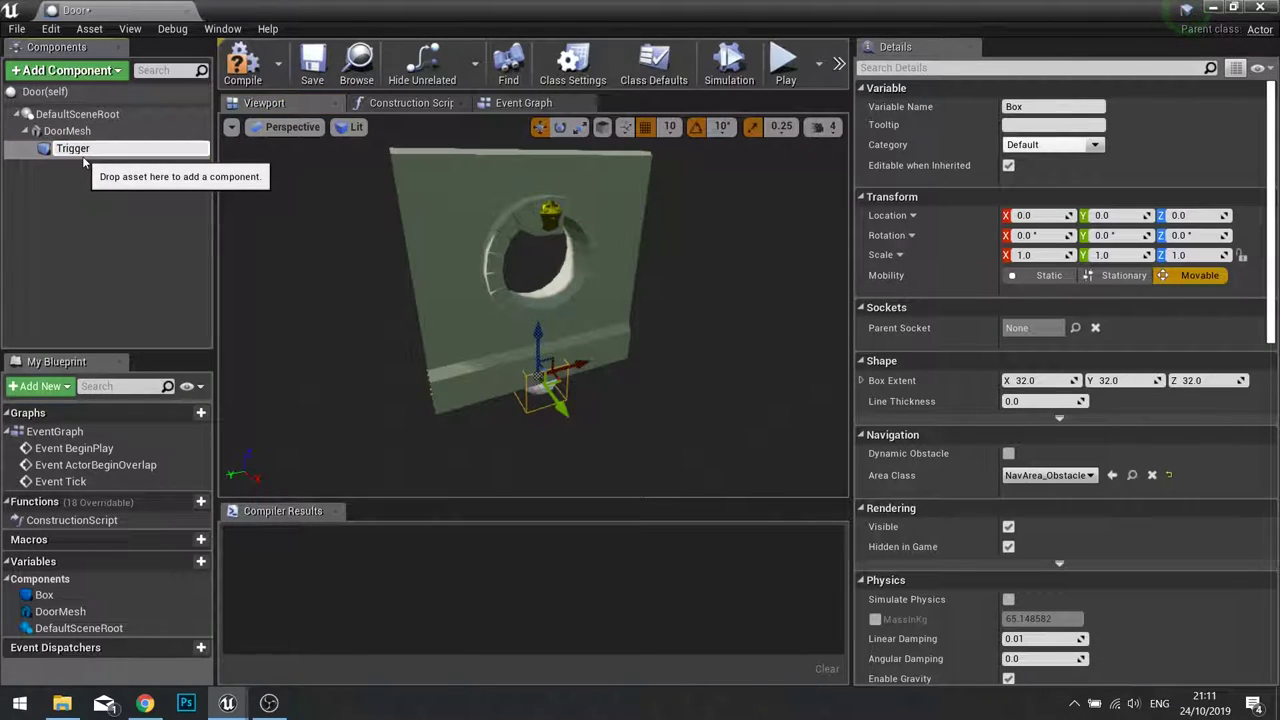
pyautogui.write('TriggerVolume')
pyautogui.press('Return')
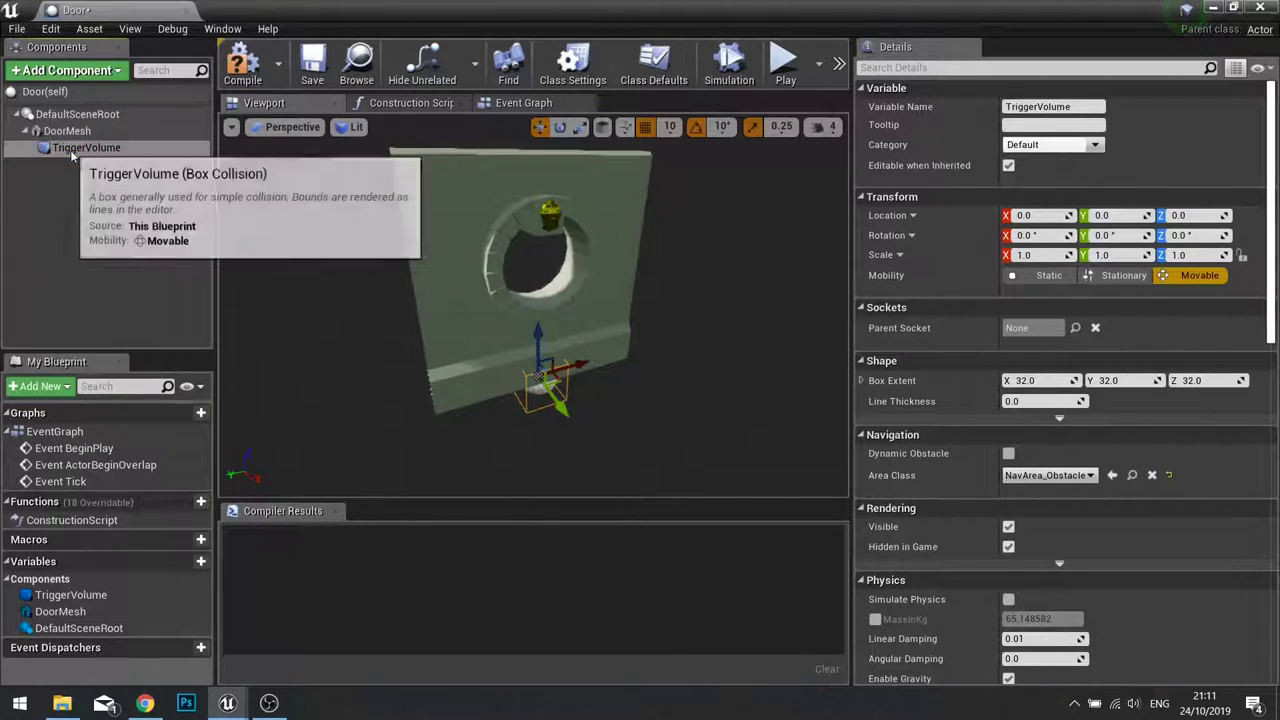
# - Reparent TriggerVolume from DoorMesh so that it sits directly under DefaultSceneRoot
pyautogui.click(112, 150)
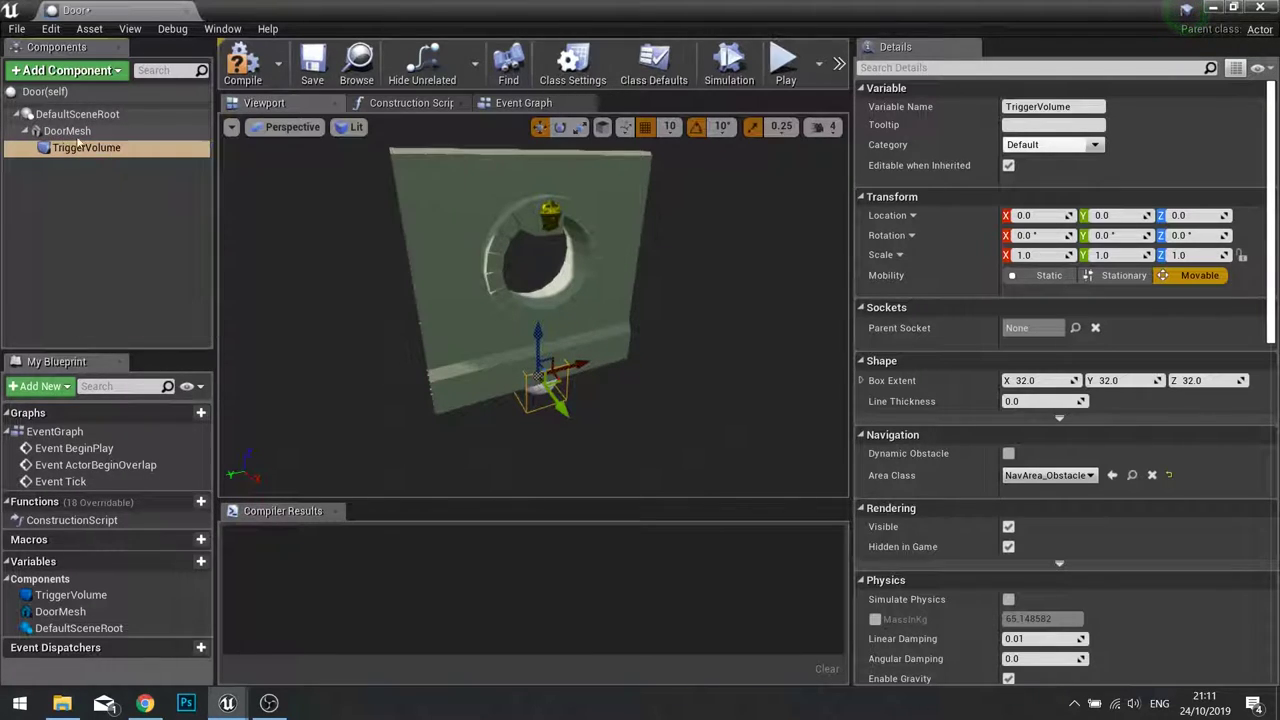
pyautogui.click(60, 148)
pyautogui.moveTo(91, 147); pyautogui.dragTo(58, 139)
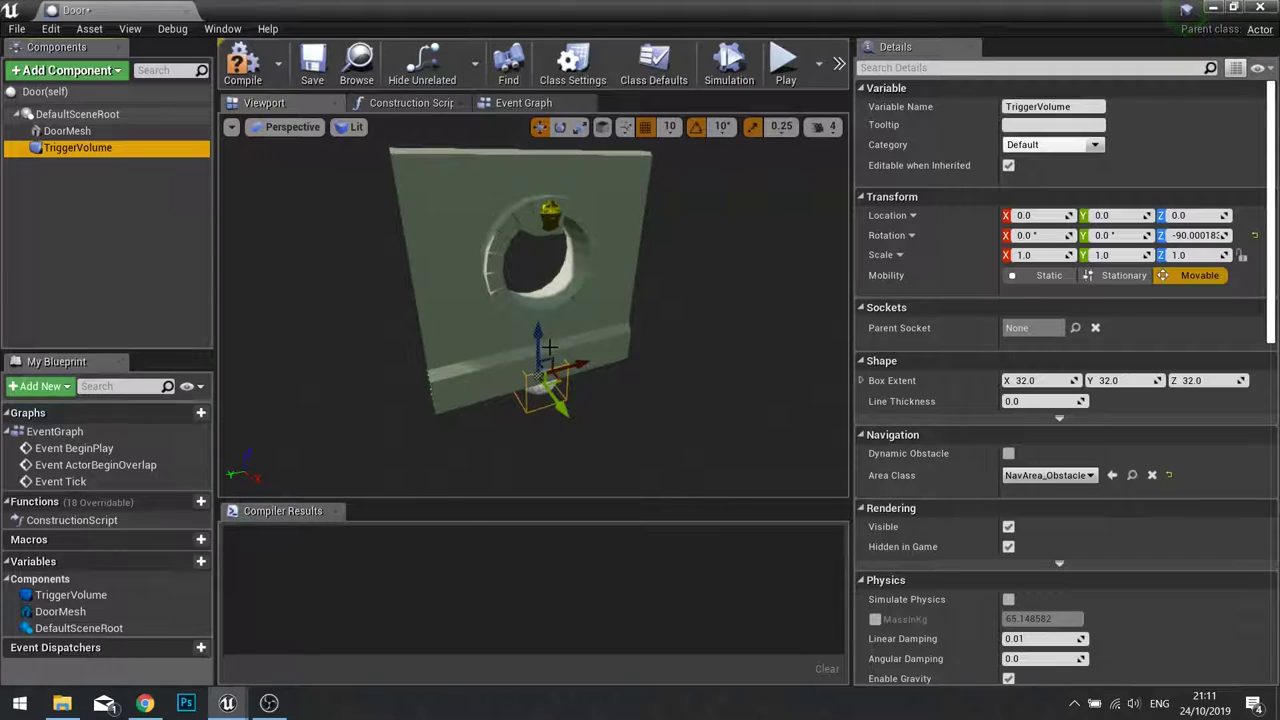
# - Raise TriggerVolume to a Z location of 40 and scale it to 4.5 in X and 6.0 in Y
pyautogui.moveTo(541, 343); pyautogui.dragTo(620, 330)
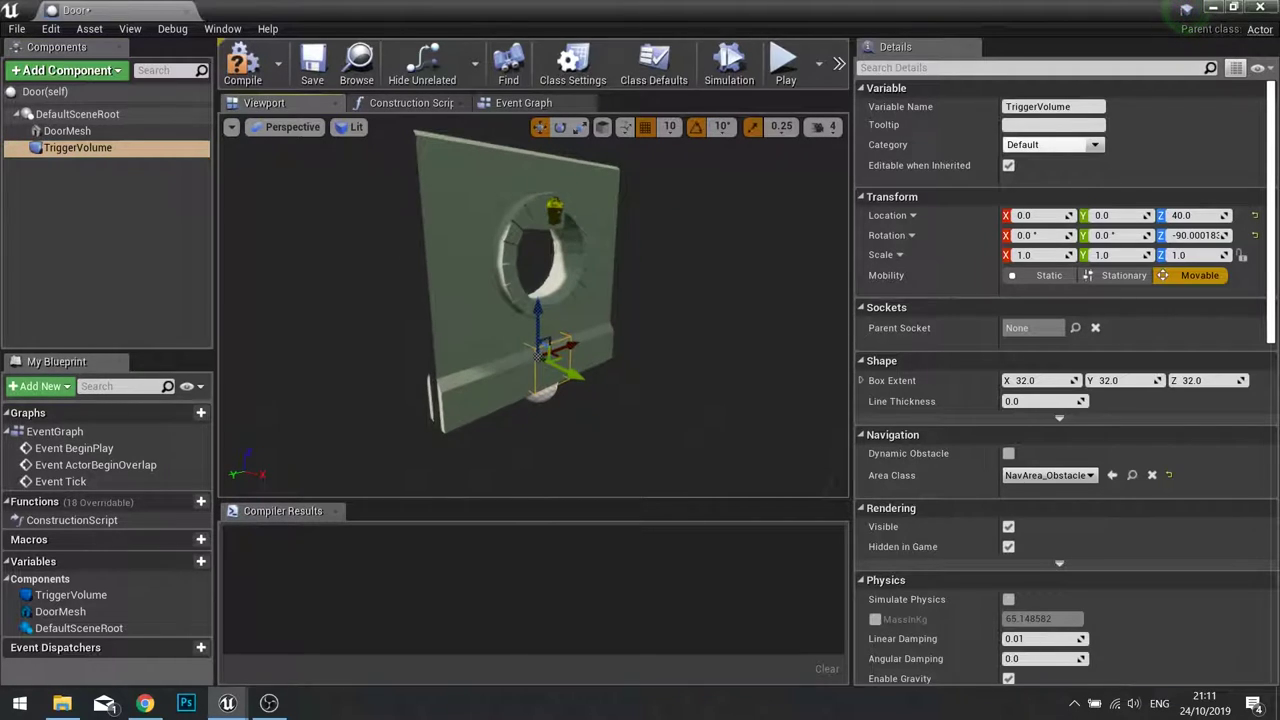
pyautogui.moveTo(565, 430); pyautogui.dragTo(575, 430, button='right')
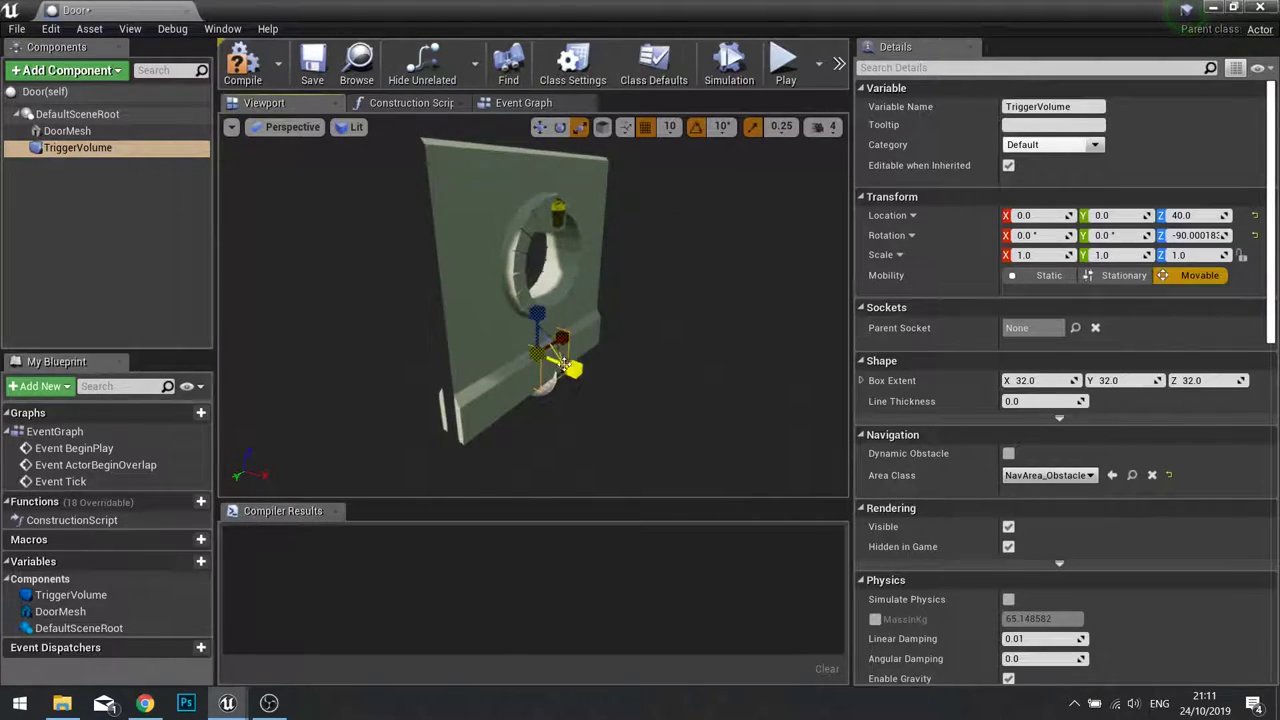
pyautogui.moveTo(565, 352); pyautogui.dragTo(636, 361, button='right')
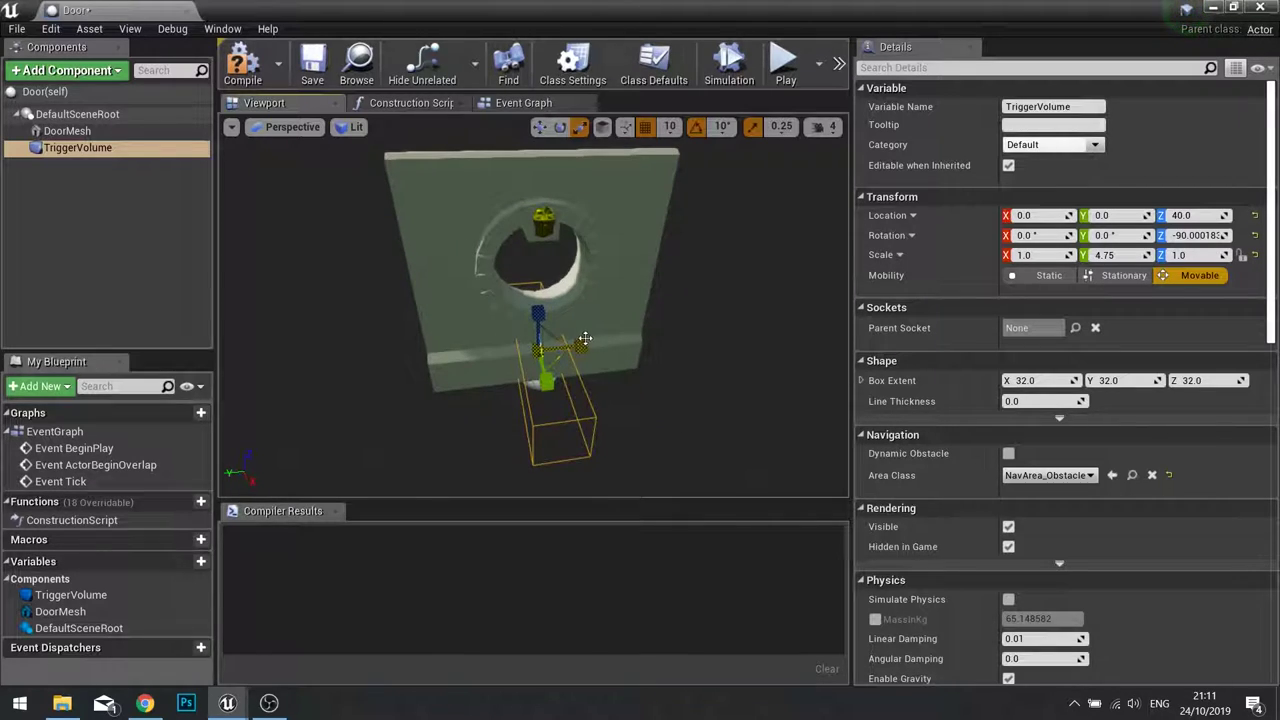
pyautogui.moveTo(585, 339); pyautogui.dragTo(665, 343)
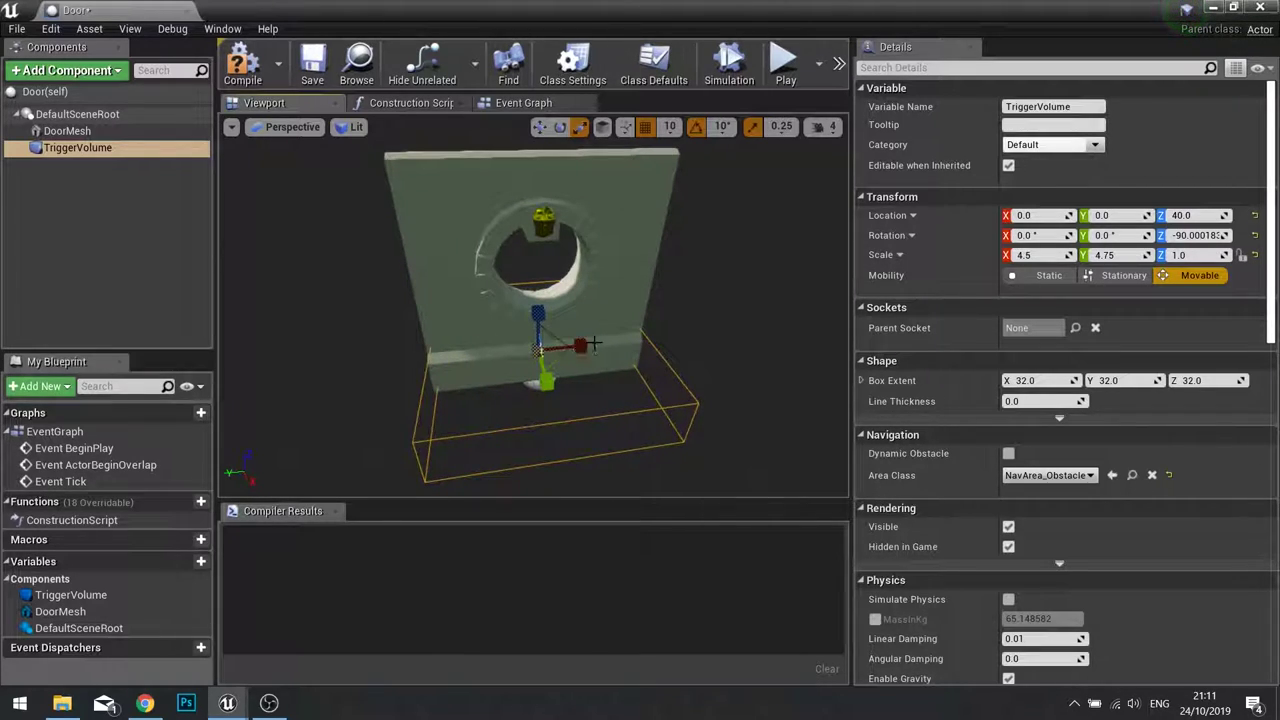
pyautogui.moveTo(598, 370)
pyautogui.mouseDown(button='right')
pyautogui.moveTo(660, 380)
pyautogui.moveTo(604, 394)
pyautogui.mouseUp(button='right')
pyautogui.moveTo(591, 370); pyautogui.dragTo(660, 372)
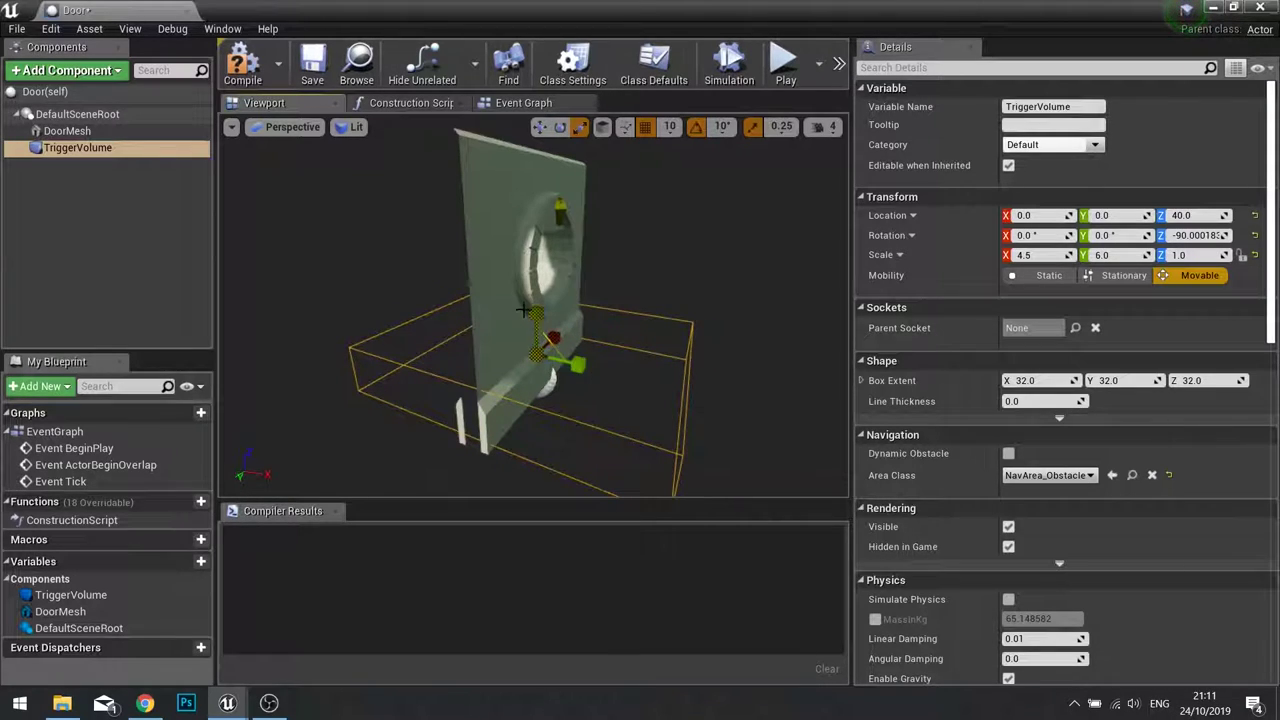
# - Scale TriggerVolume to 2.0 in Z and raise it to a Z location of 80
pyautogui.moveTo(660, 372); pyautogui.dragTo(628, 340, button='right')
pyautogui.moveTo(542, 318); pyautogui.dragTo(537, 286)
pyautogui.moveTo(435, 349); pyautogui.dragTo(458, 343, button='right')
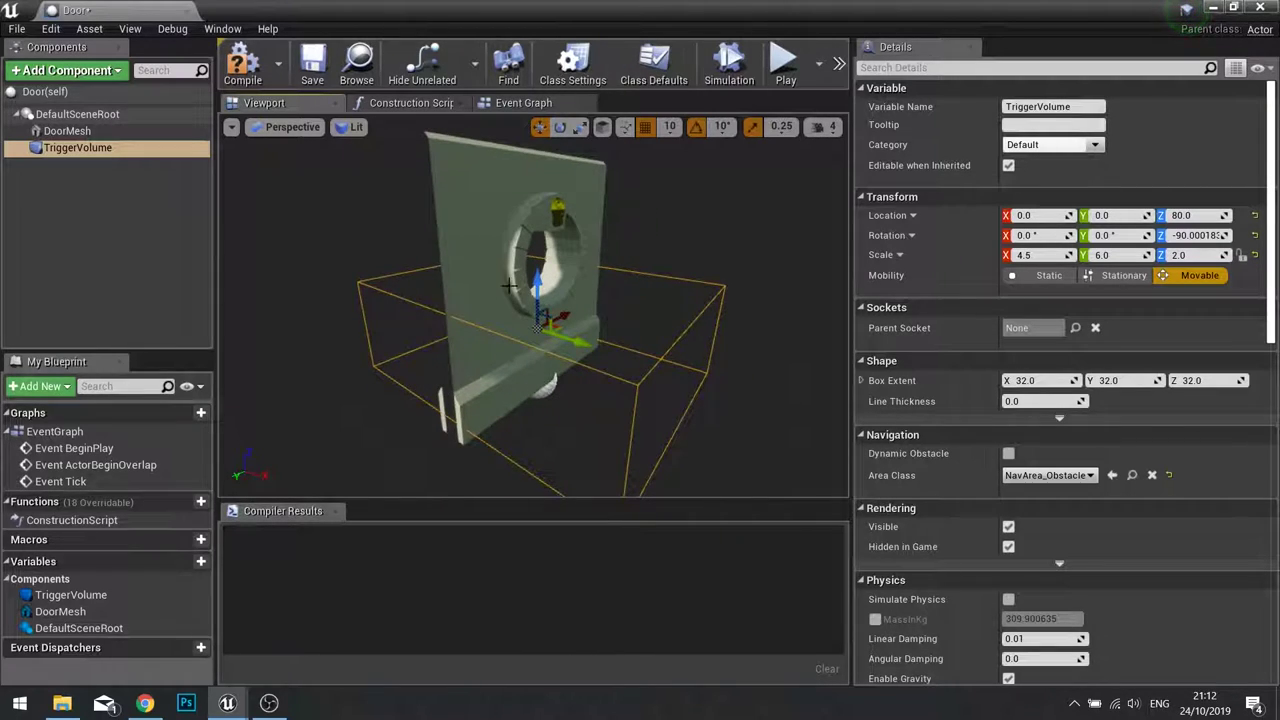
pyautogui.keyDown('alt'); pyautogui.moveTo(468, 355); pyautogui.dragTo(390, 355); pyautogui.keyUp('alt')
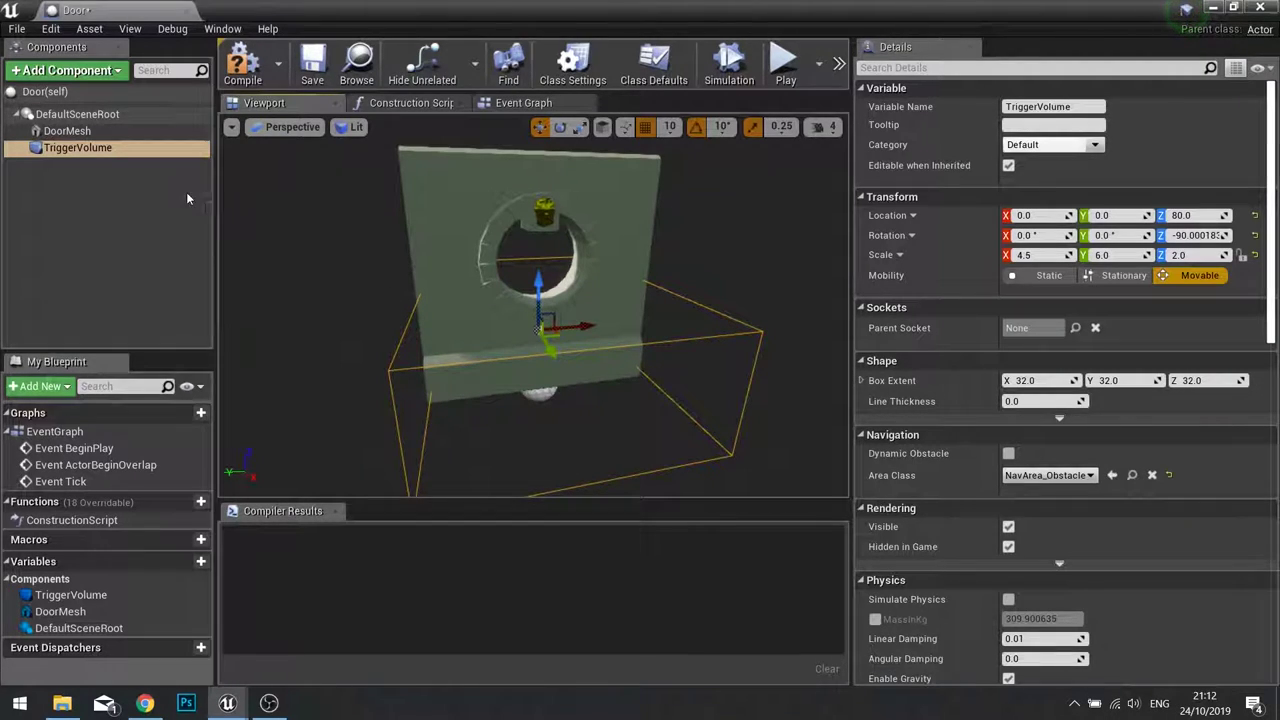
pyautogui.keyDown('alt'); pyautogui.moveTo(596, 285); pyautogui.dragTo(530, 285); pyautogui.keyUp('alt')
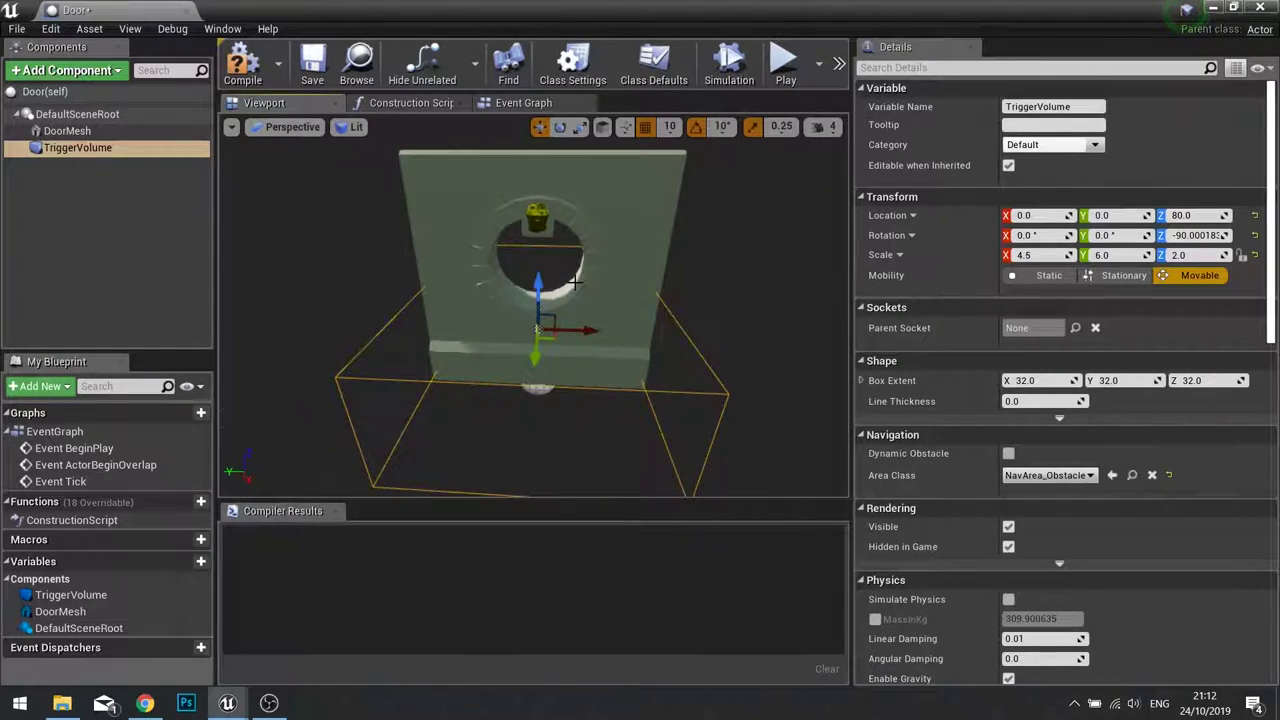
pyautogui.scroll(3, 575, 284)
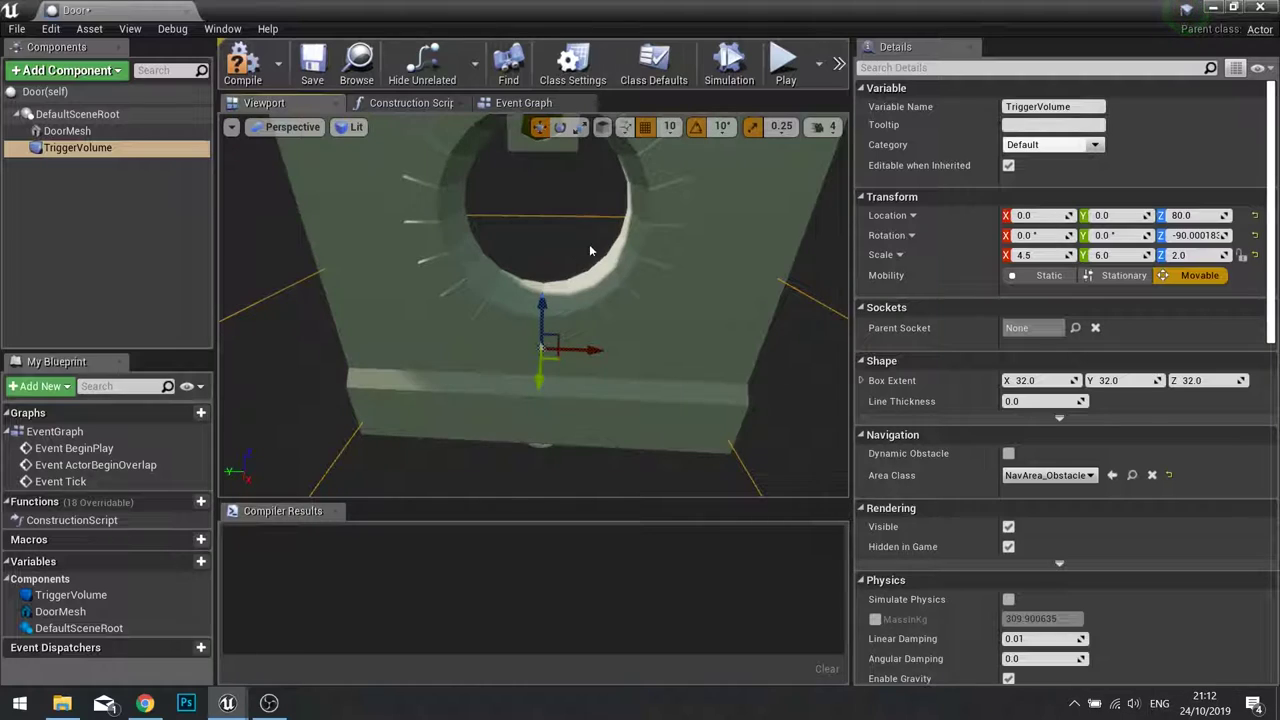
# - Add a Scene component to the door blueprint and name it Keyhole
pyautogui.click(96, 80)
pyautogui.write('scene')
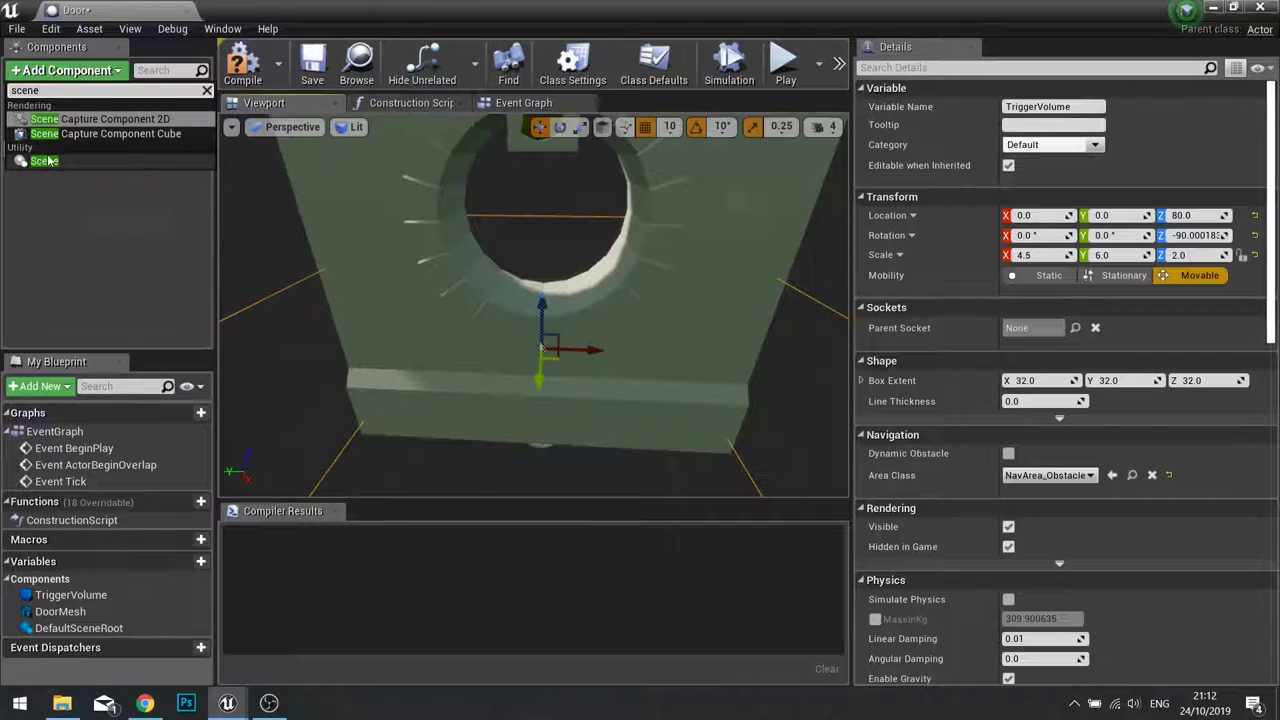
pyautogui.click(141, 161)
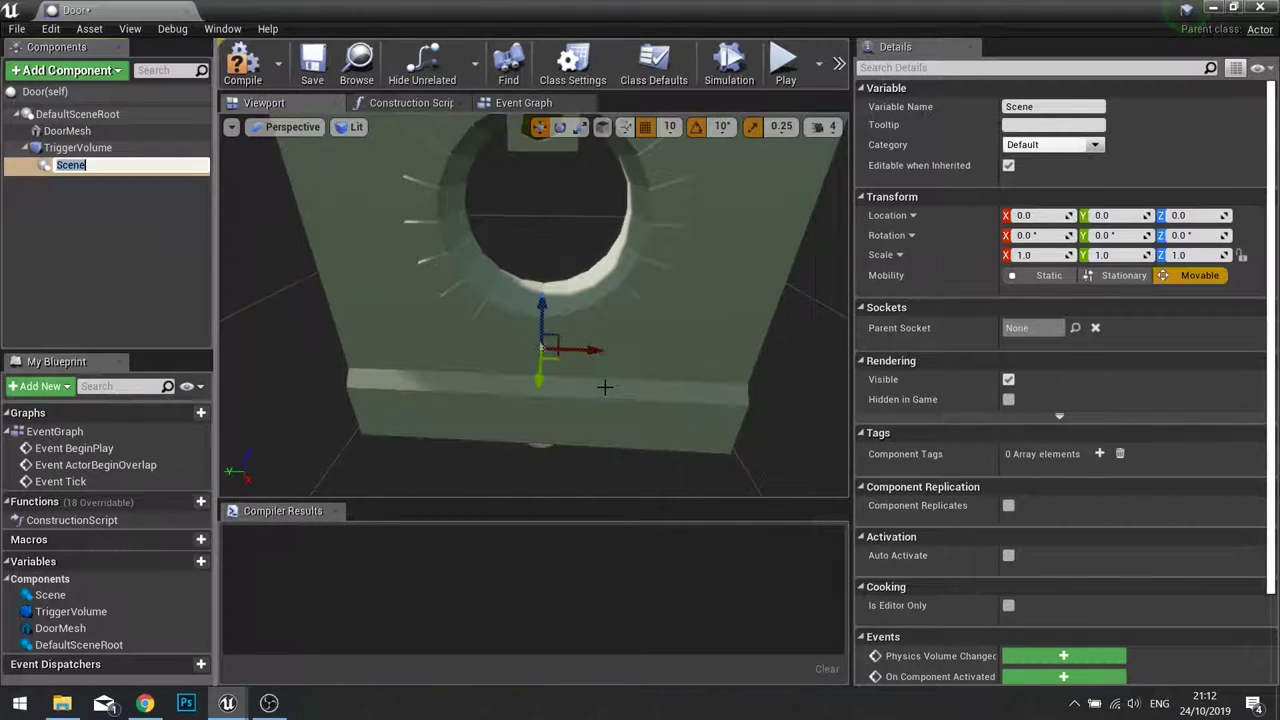
pyautogui.scroll(-4, 546, 346)
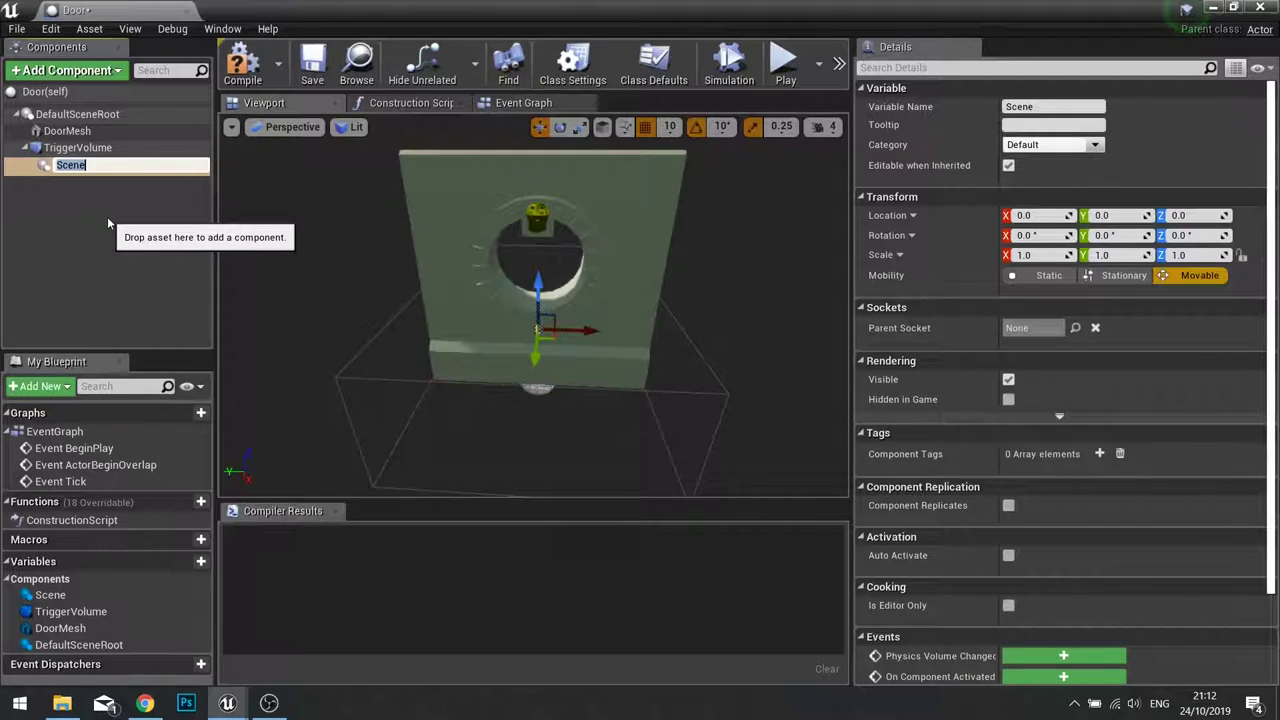
pyautogui.write('Keyhole')
pyautogui.press('Return')
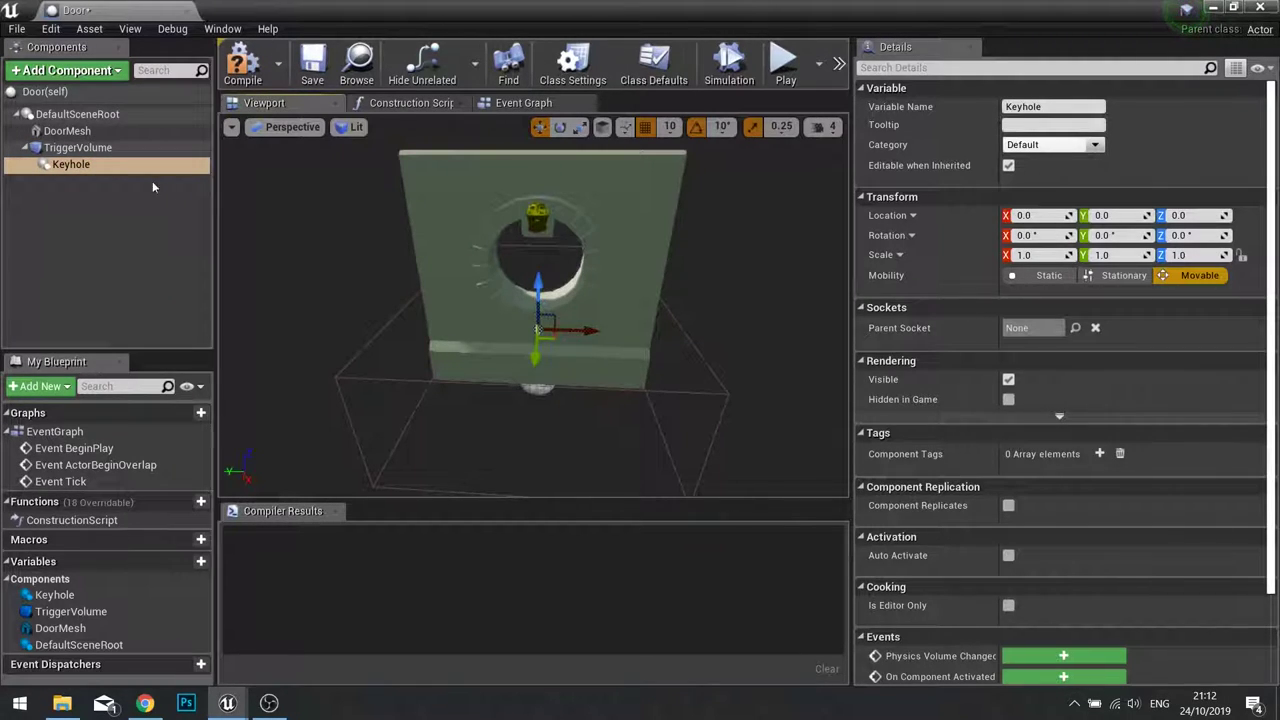
# - Reparent the Keyhole component from TriggerVolume to DoorMesh
pyautogui.moveTo(70, 168); pyautogui.dragTo(73, 133)
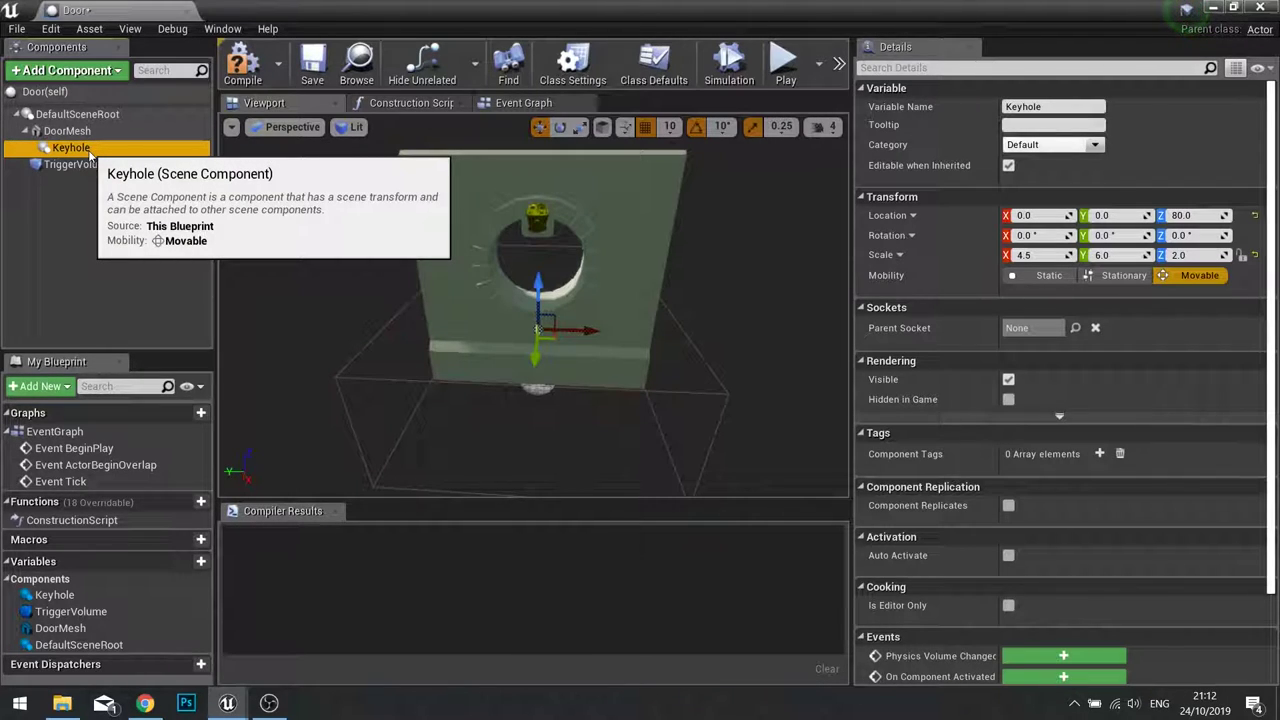
pyautogui.click(89, 155)
pyautogui.press('Escape')
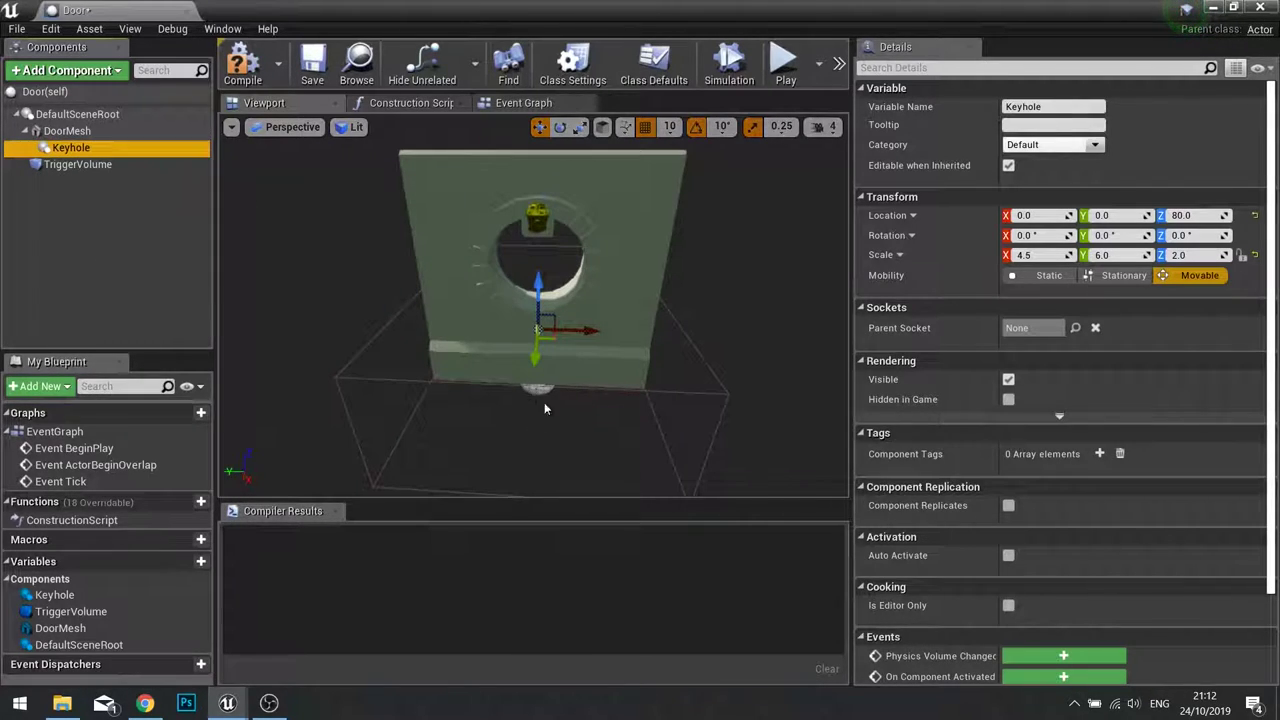
# - Raise the Keyhole component to a Z location of 170 in the door's round opening, then compile and close the blueprint
pyautogui.moveTo(544, 402); pyautogui.dragTo(605, 441)
pyautogui.moveTo(538, 264); pyautogui.dragTo(540, 206)
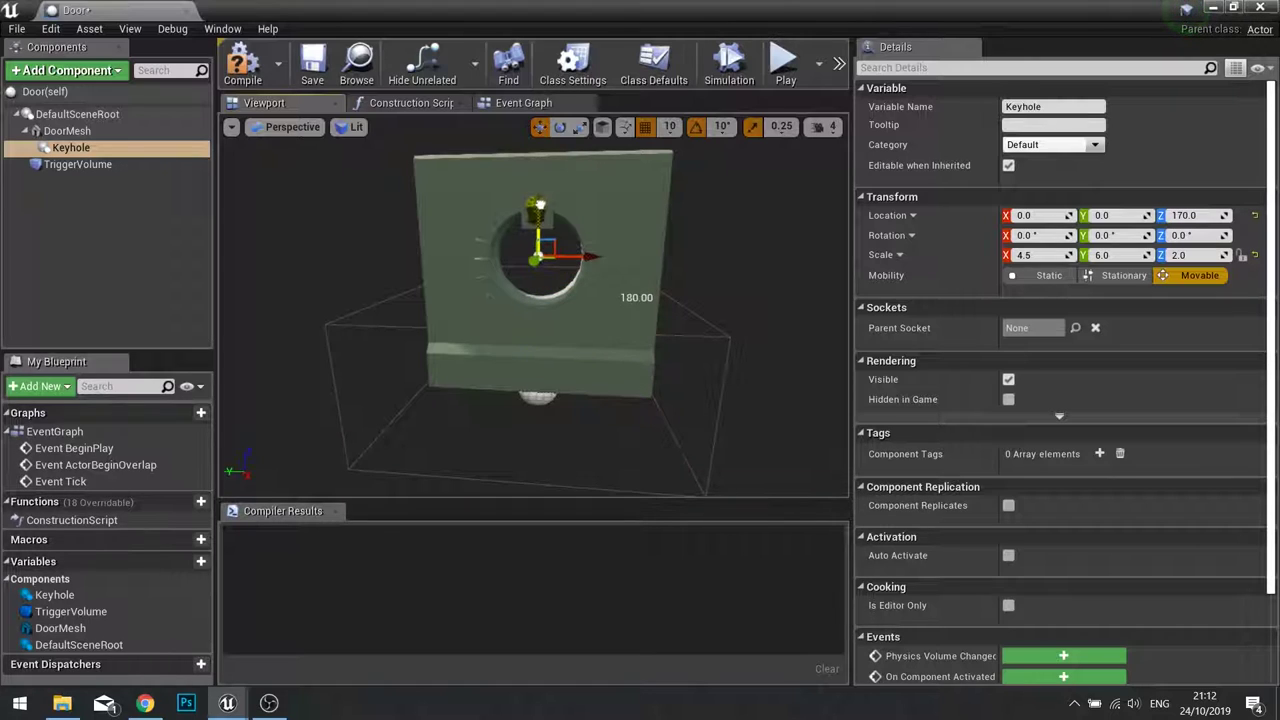
pyautogui.moveTo(545, 345); pyautogui.dragTo(597, 307)
pyautogui.scroll(3, 545, 349)
pyautogui.press('f')
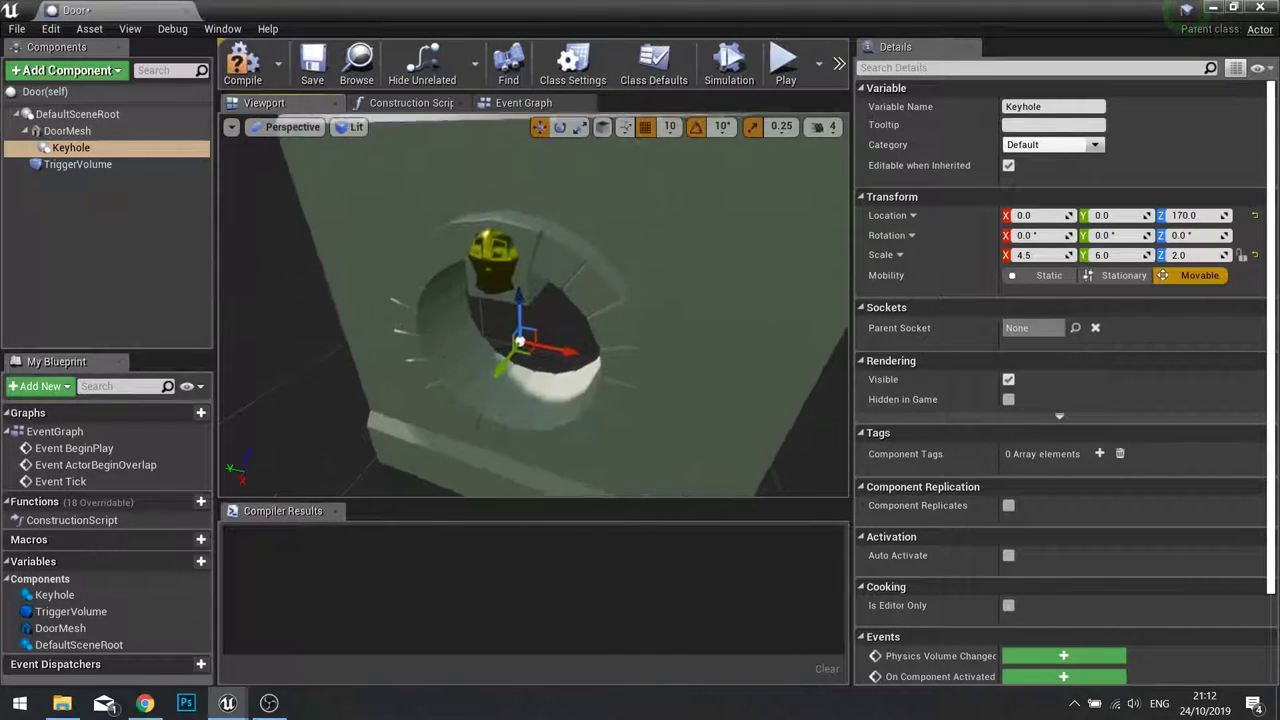
pyautogui.scroll(-3, 608, 366)
pyautogui.keyDown('alt'); pyautogui.moveTo(609, 366); pyautogui.dragTo(459, 298); pyautogui.keyUp('alt')
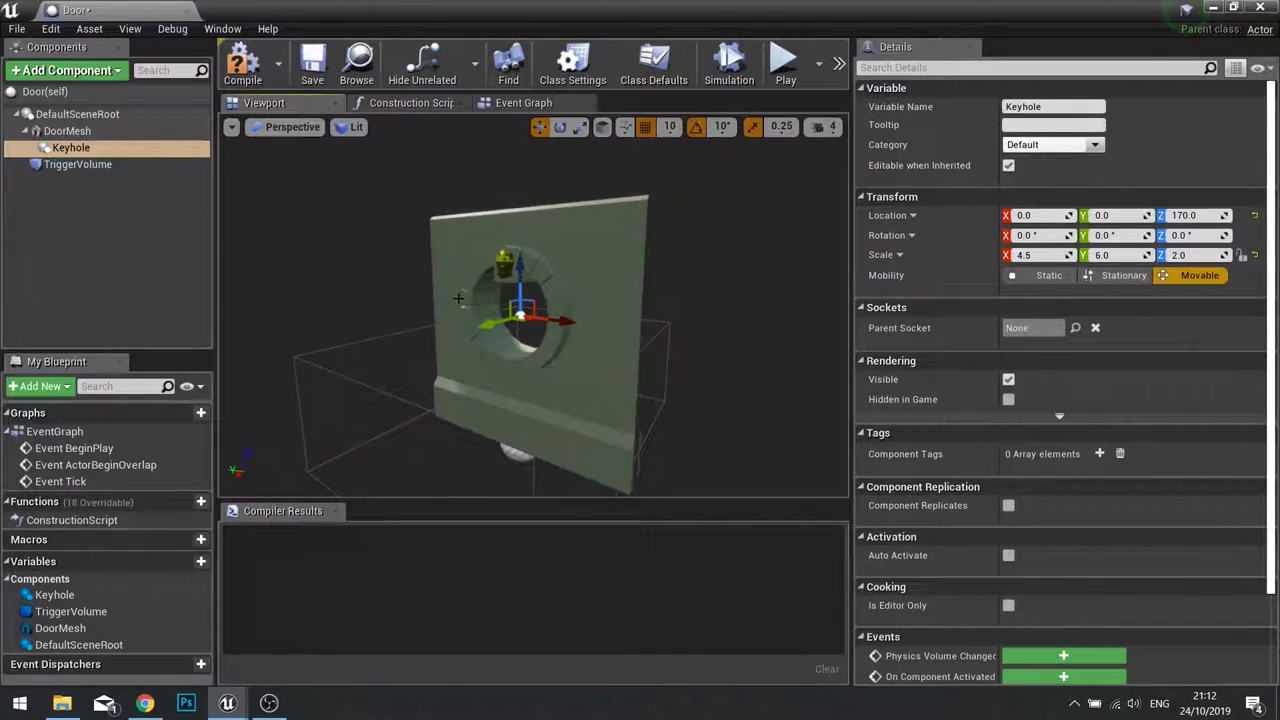
pyautogui.click(243, 66)
pyautogui.click(1261, 9)
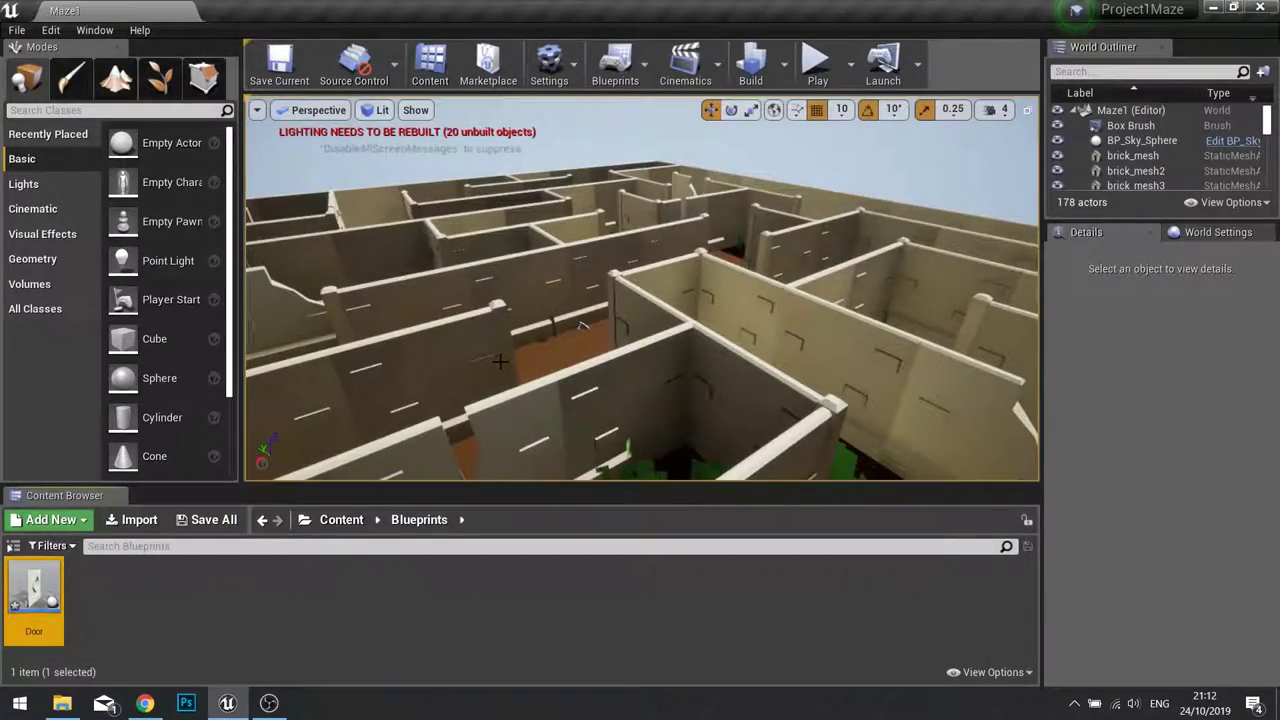
# - Place a Door blueprint actor in the maze level so it blocks the corridor between two walls, at a Z location of 10
pyautogui.moveTo(500, 361); pyautogui.dragTo(520, 410, button='right')
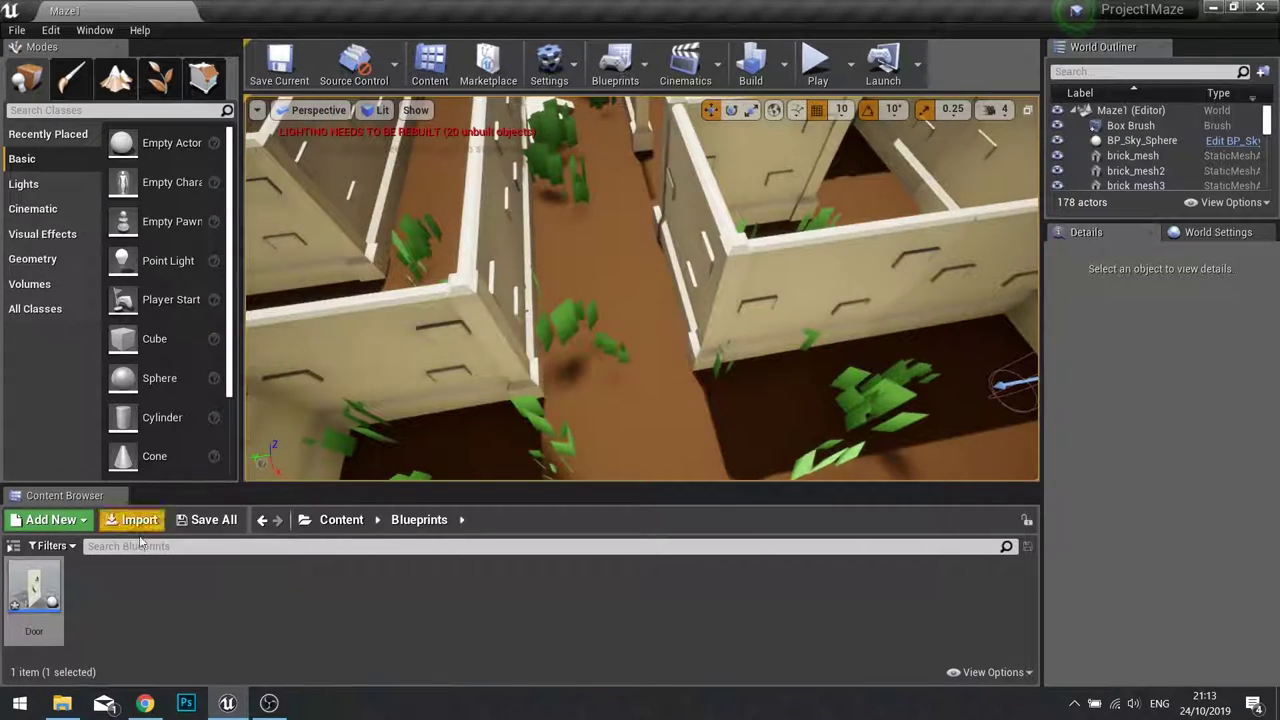
pyautogui.moveTo(35, 590); pyautogui.dragTo(593, 240)
pyautogui.moveTo(594, 354); pyautogui.dragTo(740, 370, button='right')
pyautogui.moveTo(640, 330); pyautogui.dragTo(460, 330, button='right')
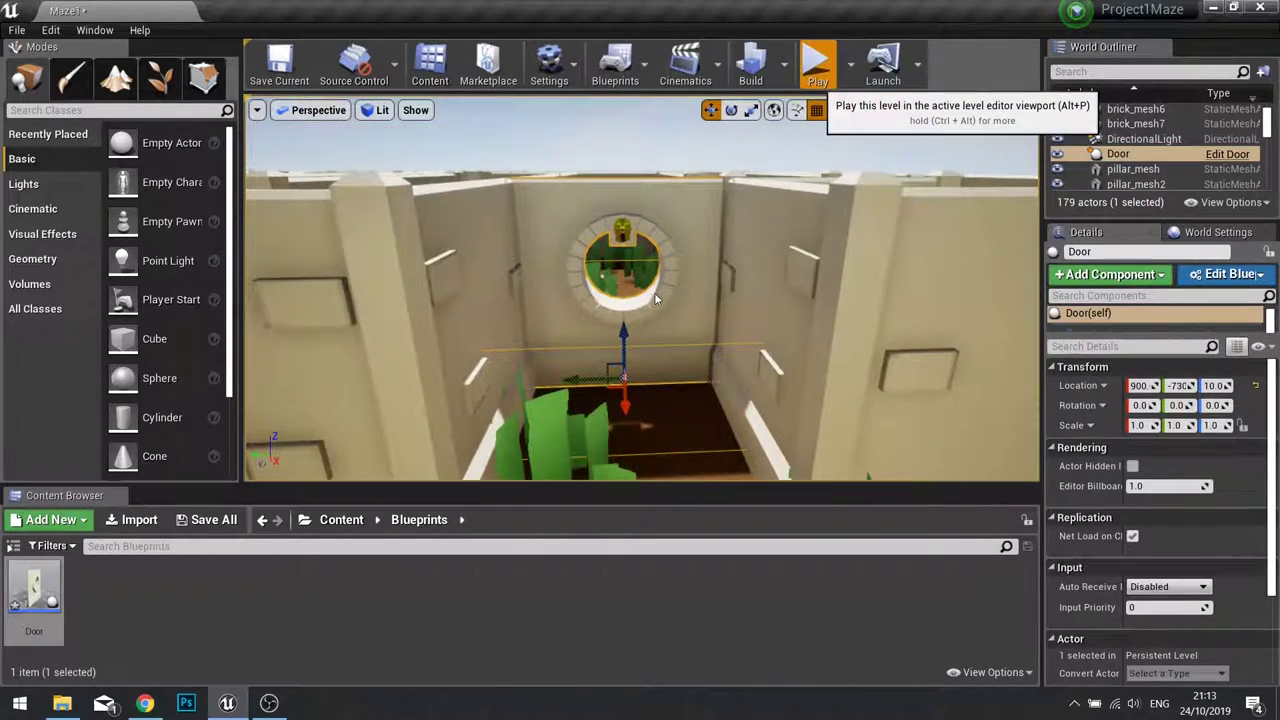
# - Play the level and walk back and forth in front of the door to check its fit and whether it blocks the corridor
pyautogui.hotkey('alt', 'p')
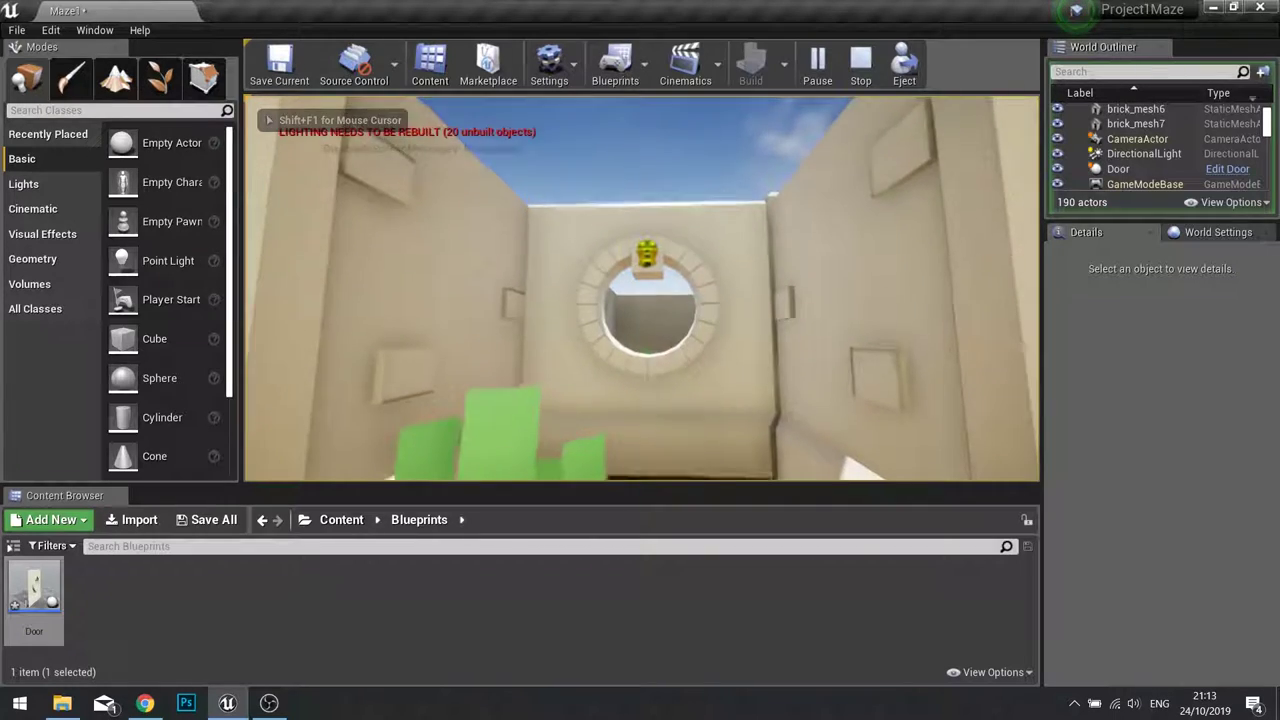
pyautogui.press('w')
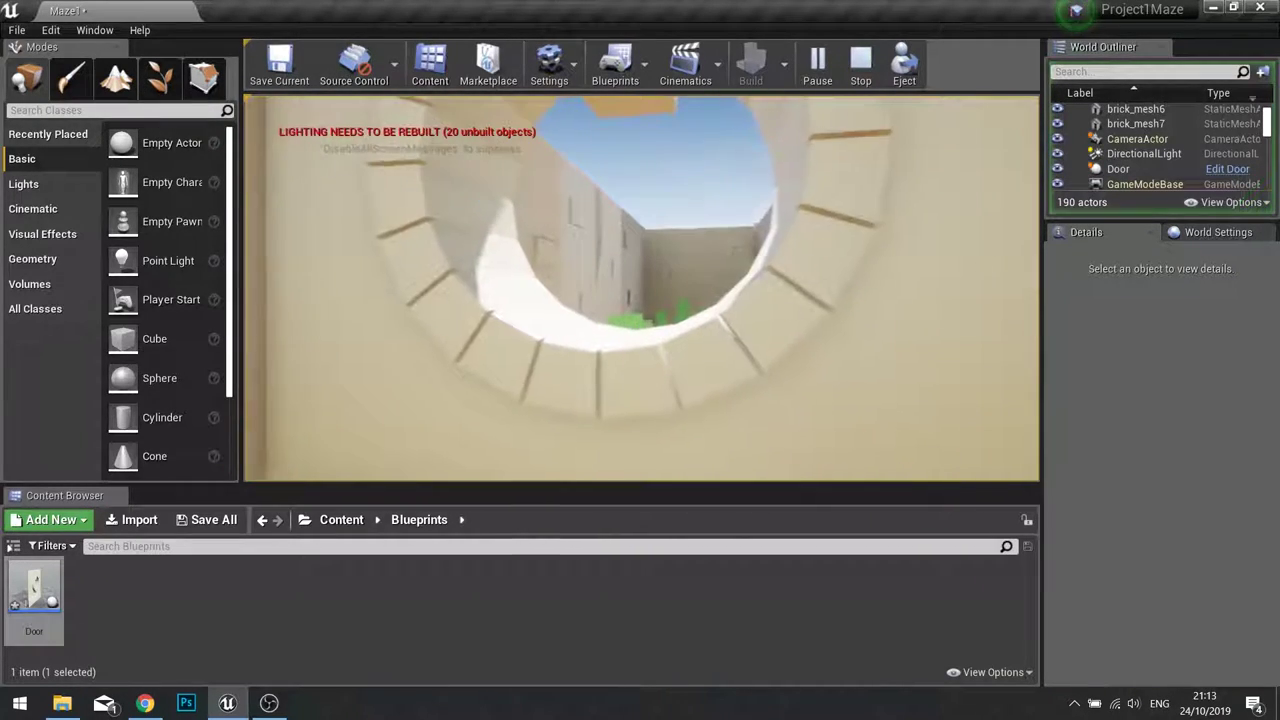
pyautogui.press('s')
pyautogui.press('w')
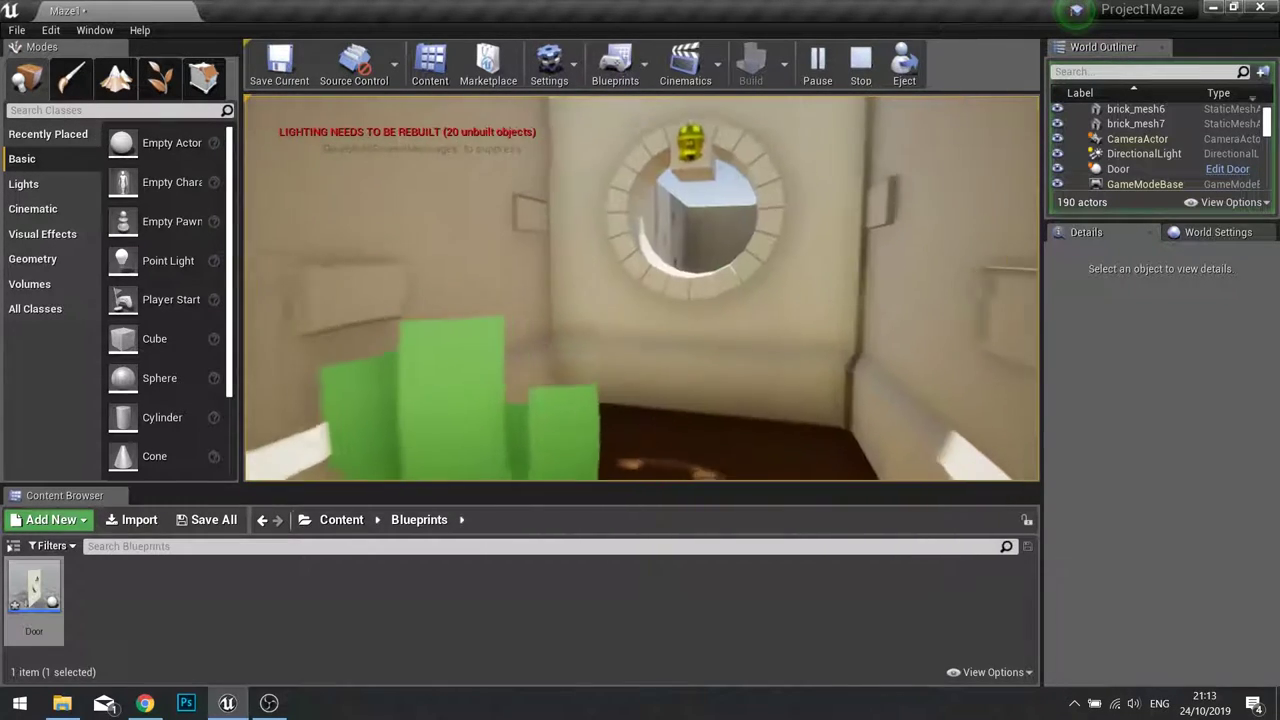
pyautogui.press('w')
pyautogui.press('s')
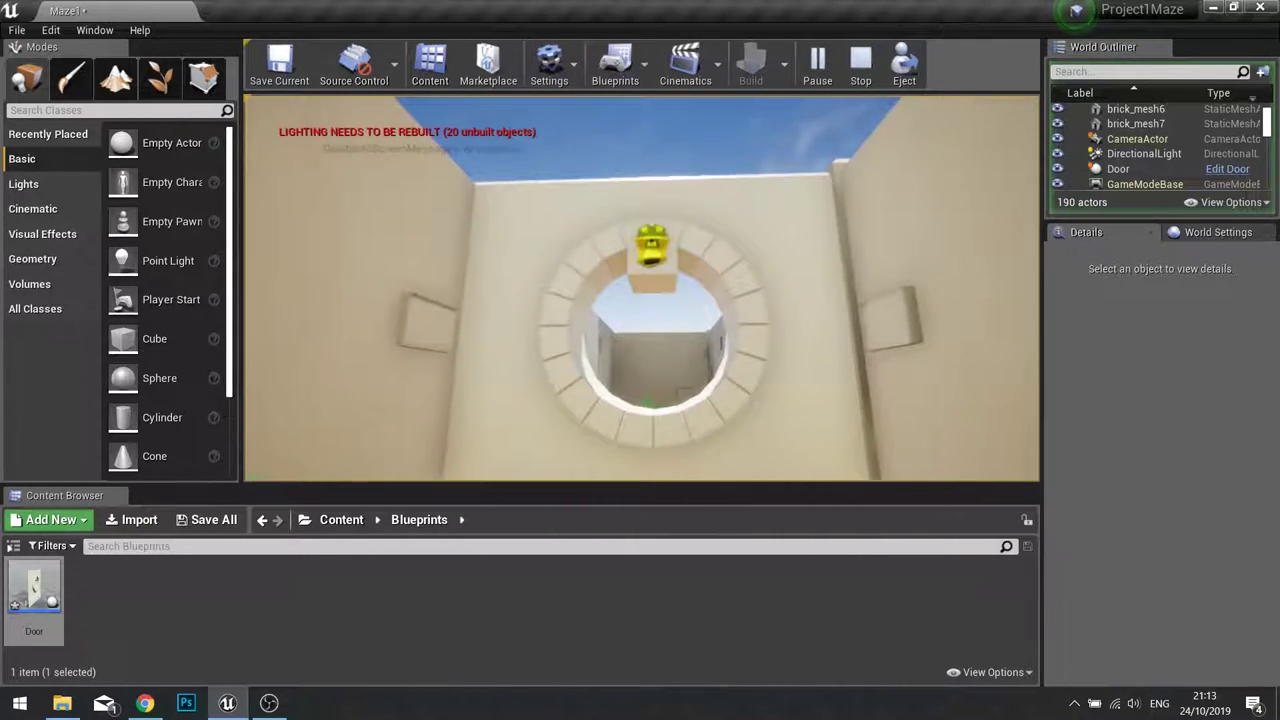
pyautogui.press('s')
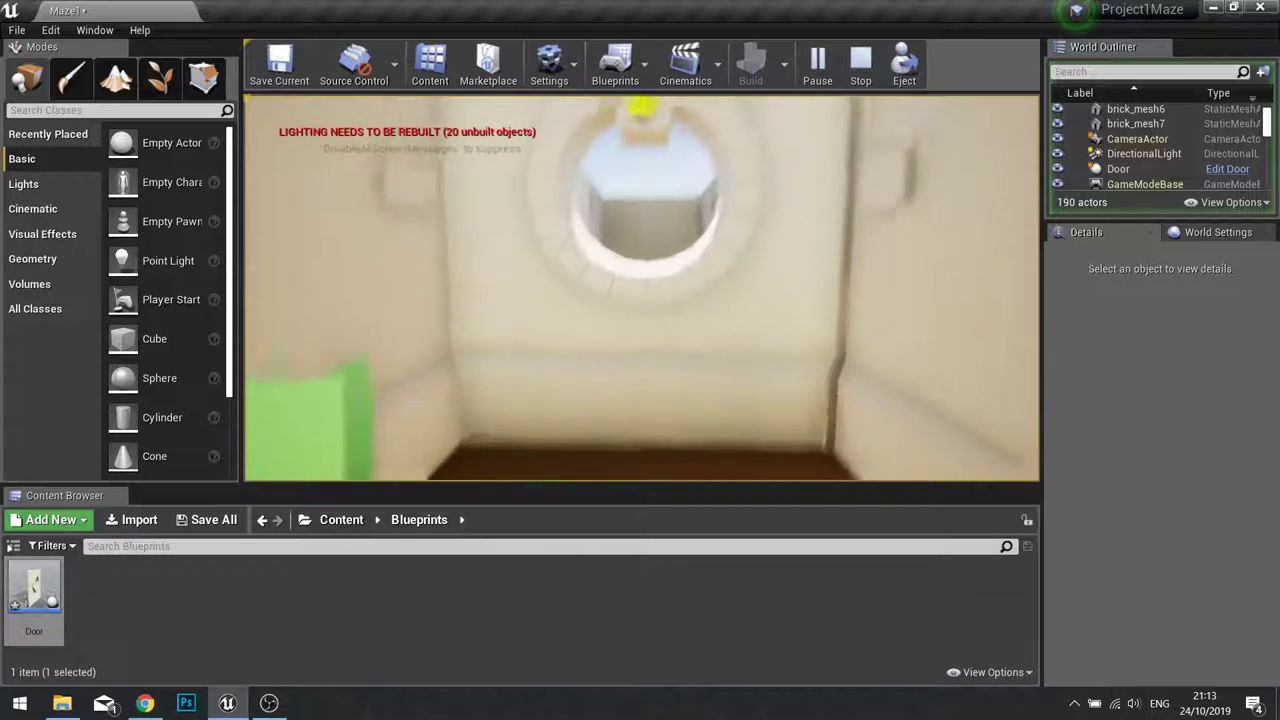